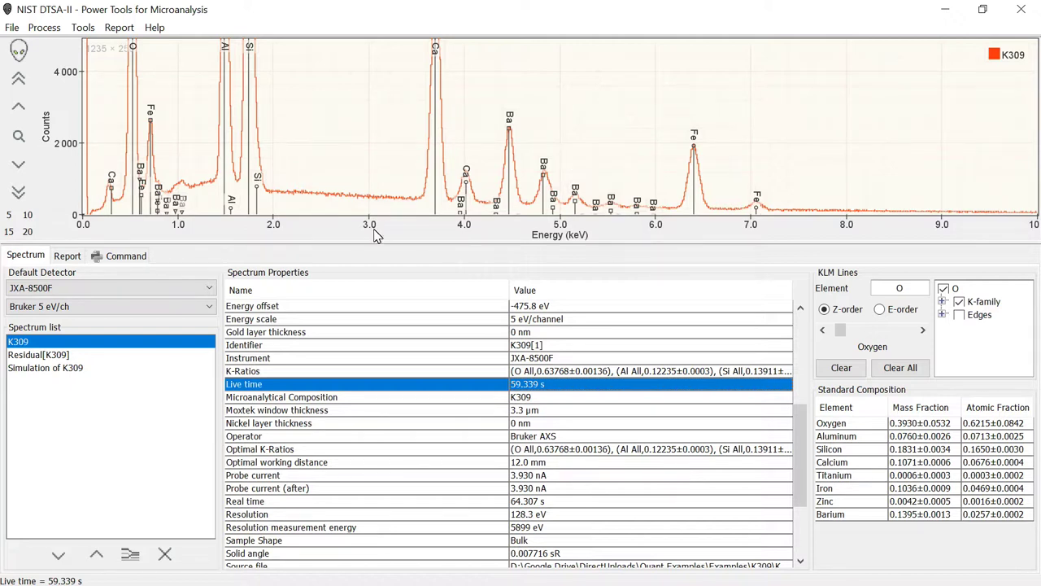
- Add Simulation of K309 to the plot beside measured K309, rescaling counts to 30 000
{"action": "left_click", "coordinate": [65, 369], "text": "ctrl"}
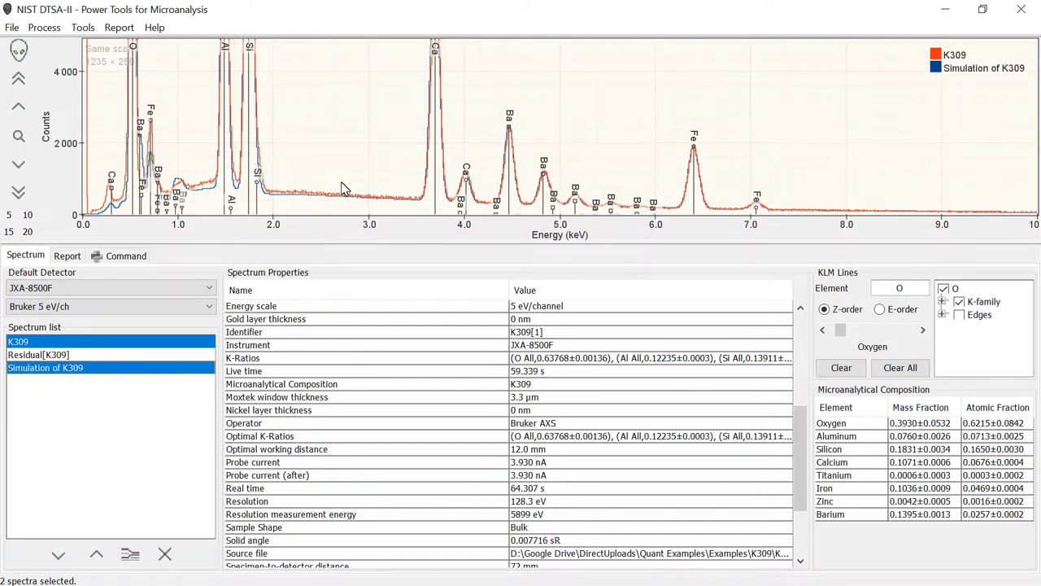
{"action": "scroll", "coordinate": [344, 189], "scroll_direction": "down", "scroll_amount": 1}
{"action": "scroll", "coordinate": [344, 188], "scroll_direction": "down", "scroll_amount": 1}
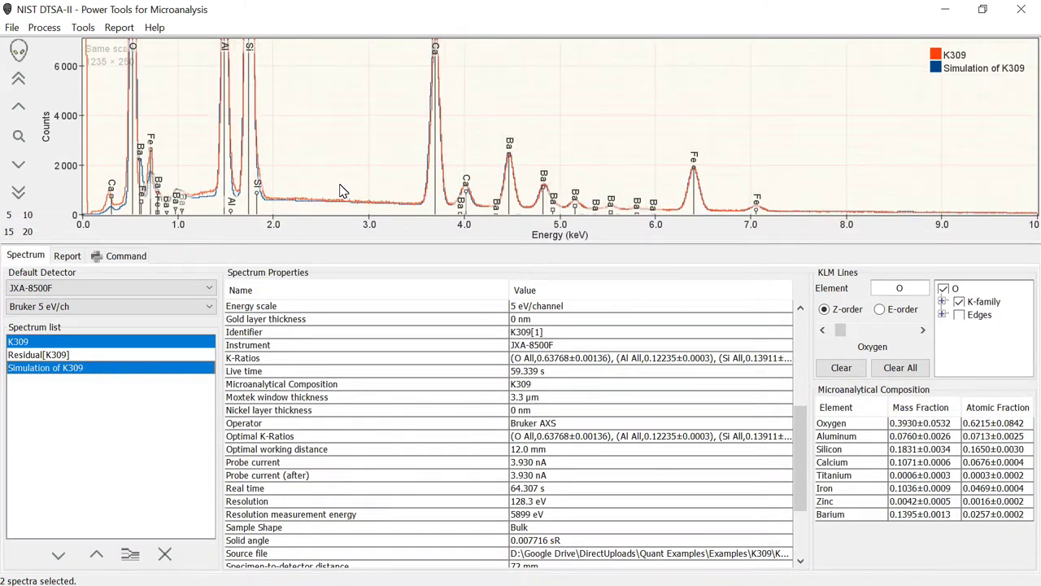
{"action": "scroll", "coordinate": [342, 189], "scroll_direction": "down", "scroll_amount": 2}
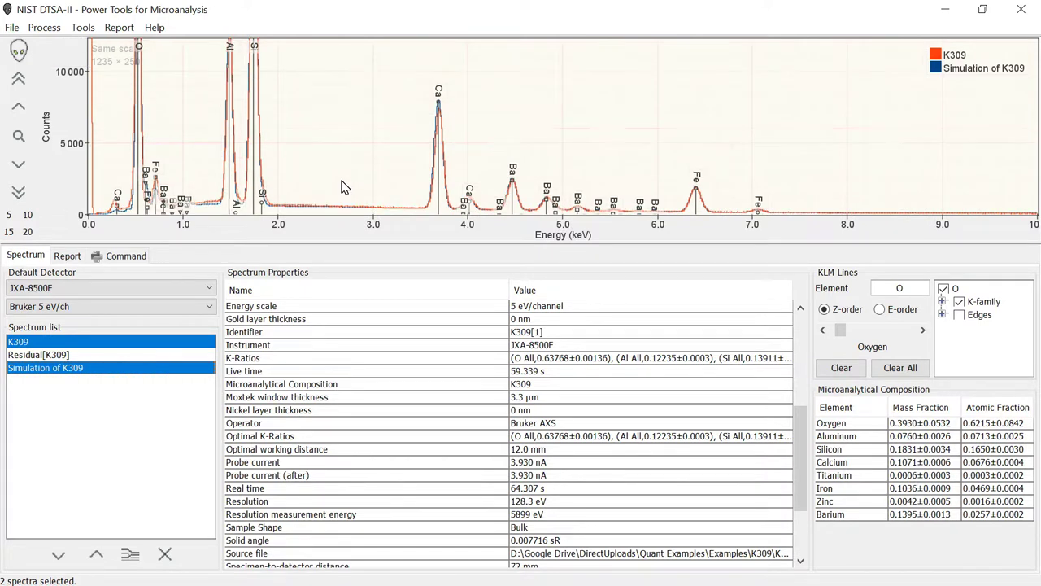
{"action": "scroll", "coordinate": [342, 187], "scroll_direction": "down", "scroll_amount": 4}
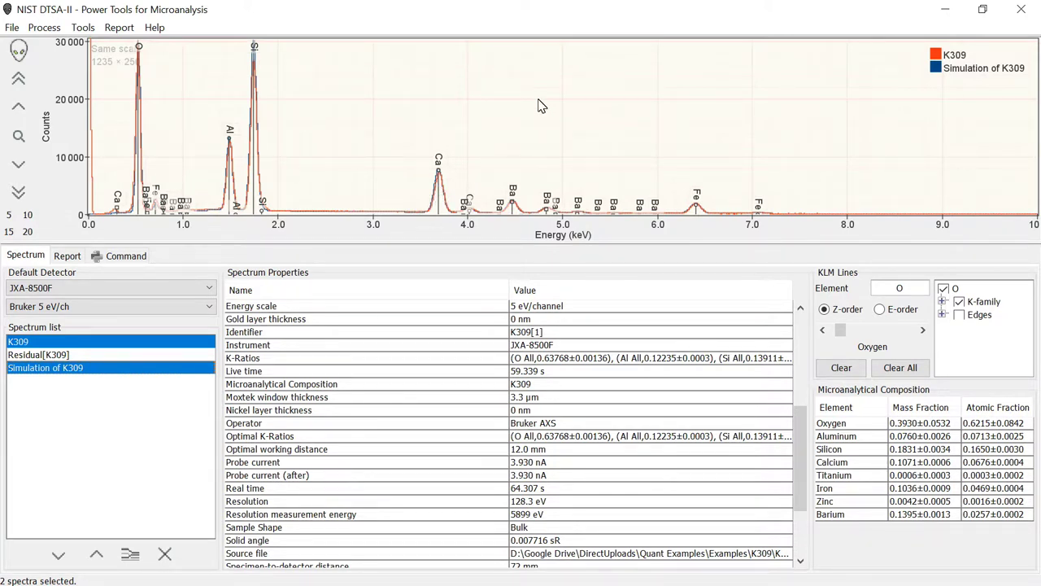
{"action": "scroll", "coordinate": [542, 106], "scroll_direction": "up", "scroll_amount": 1}
{"action": "scroll", "coordinate": [542, 106], "scroll_direction": "down", "scroll_amount": 1}
{"action": "left_click", "coordinate": [82, 33]}
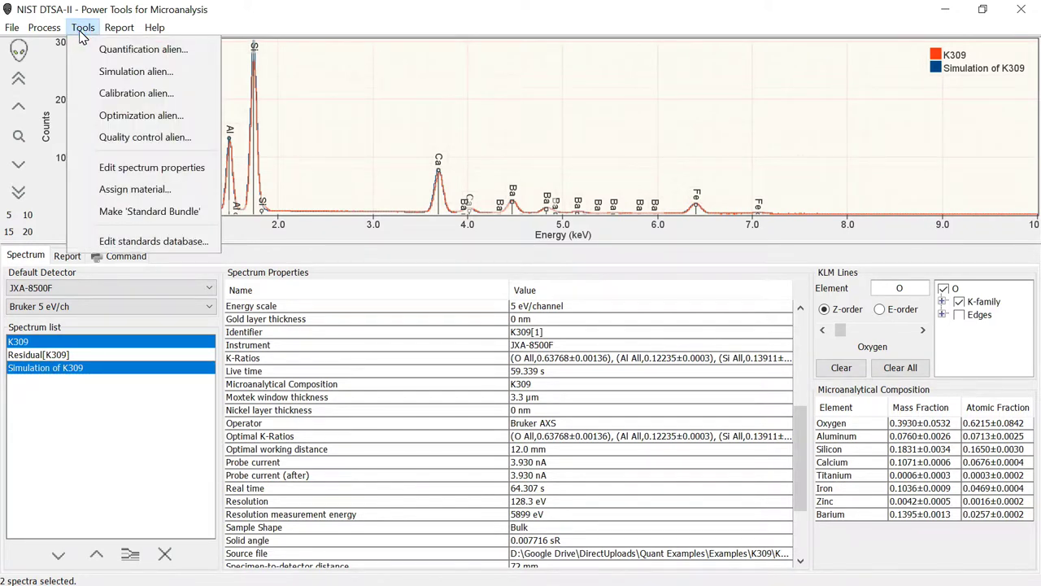
- In the spectrum simulation wizard, choose 'Monte Carlo model of a bulk, homogeneous material' and continue
{"action": "left_click", "coordinate": [127, 79]}
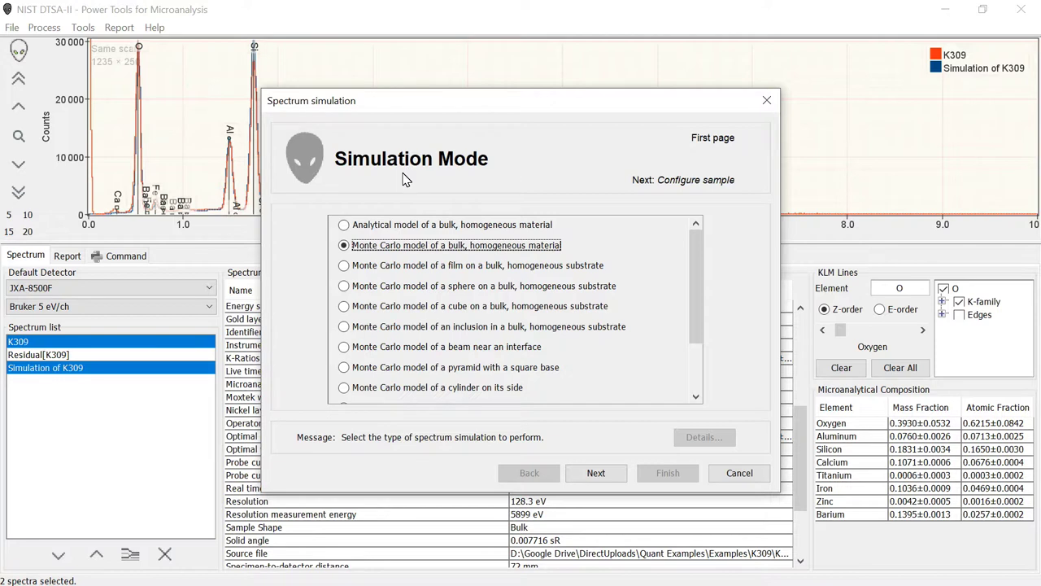
{"action": "left_click", "coordinate": [397, 226]}
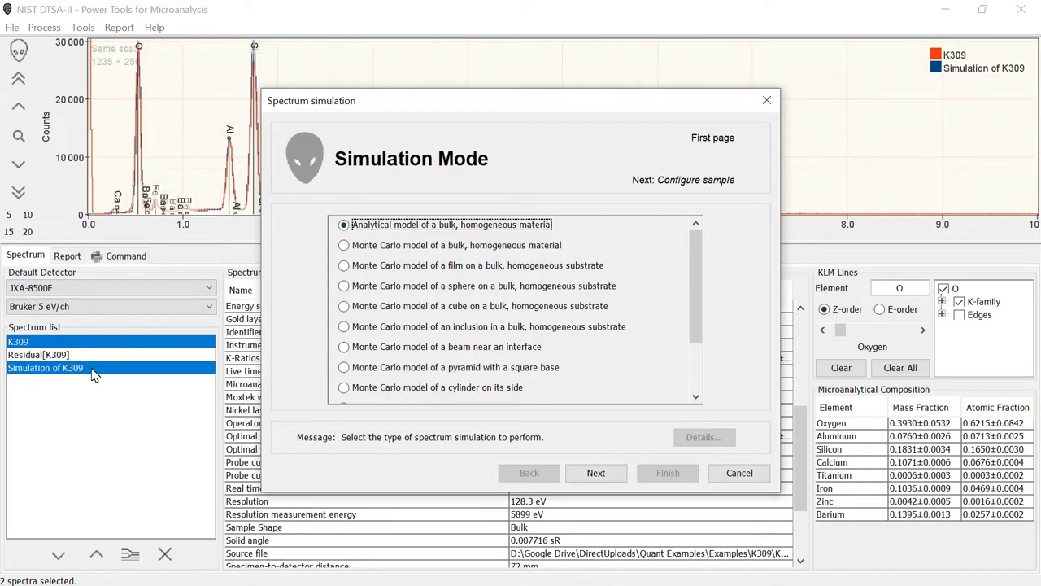
{"action": "left_click", "coordinate": [345, 246]}
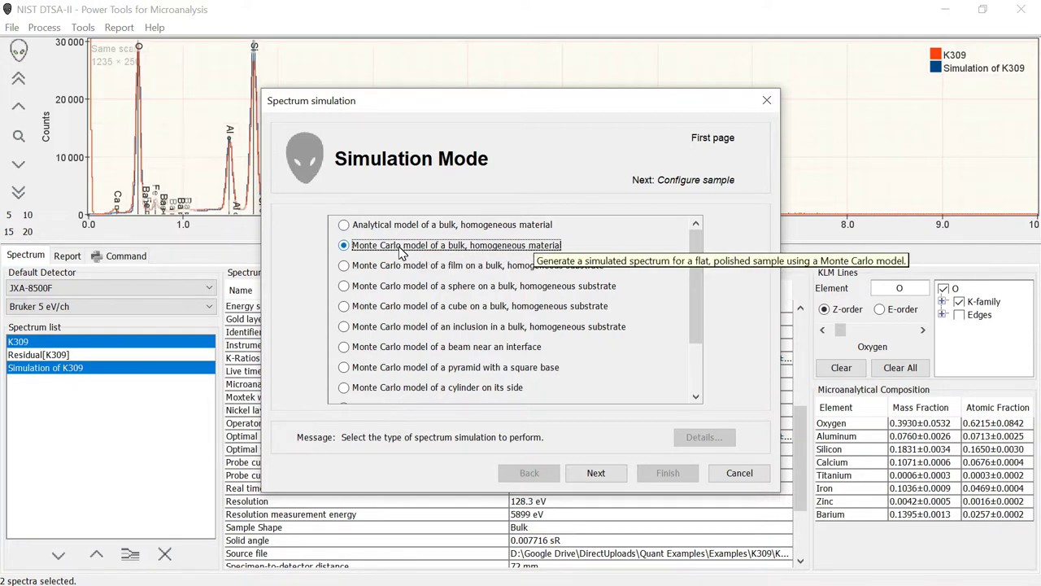
{"action": "left_click", "coordinate": [598, 473]}
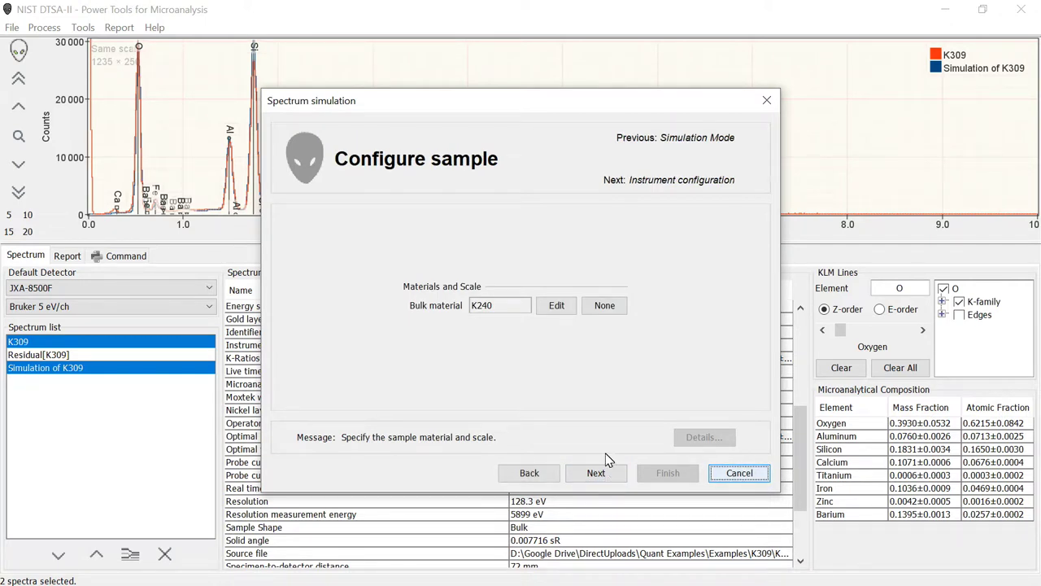
- Set the bulk material to K309 with density 4 g/cm³ and update its database entry
{"action": "left_click", "coordinate": [558, 307]}
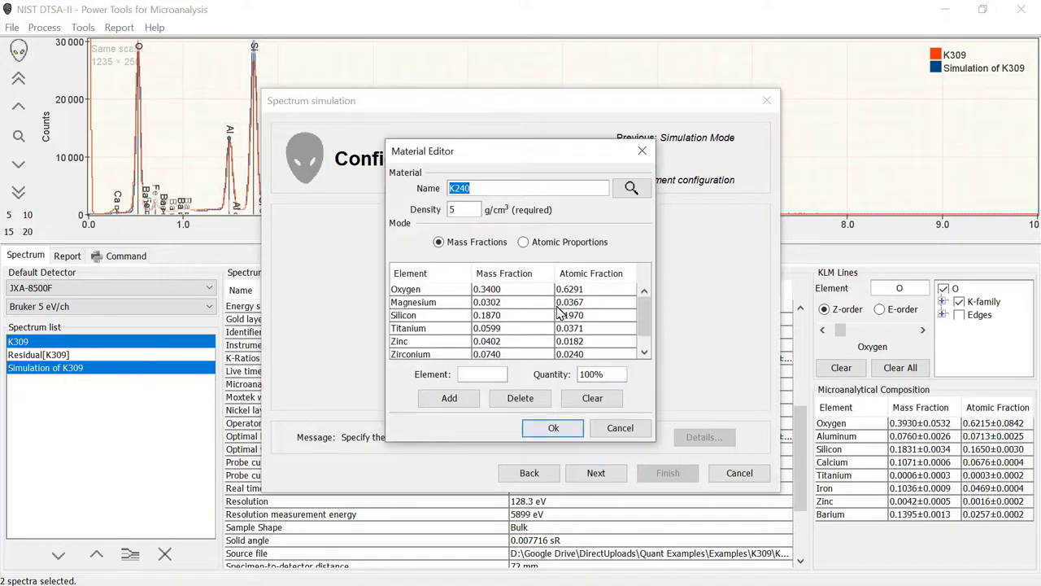
{"action": "type", "text": "K309"}
{"action": "left_click", "coordinate": [631, 188]}
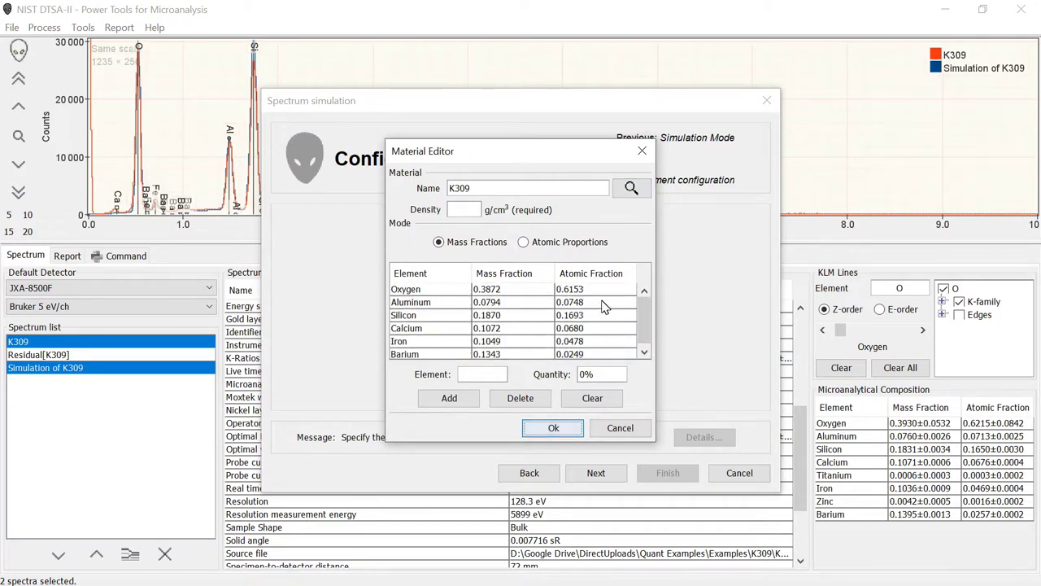
{"action": "left_click", "coordinate": [461, 210]}
{"action": "key", "text": "Tab"}
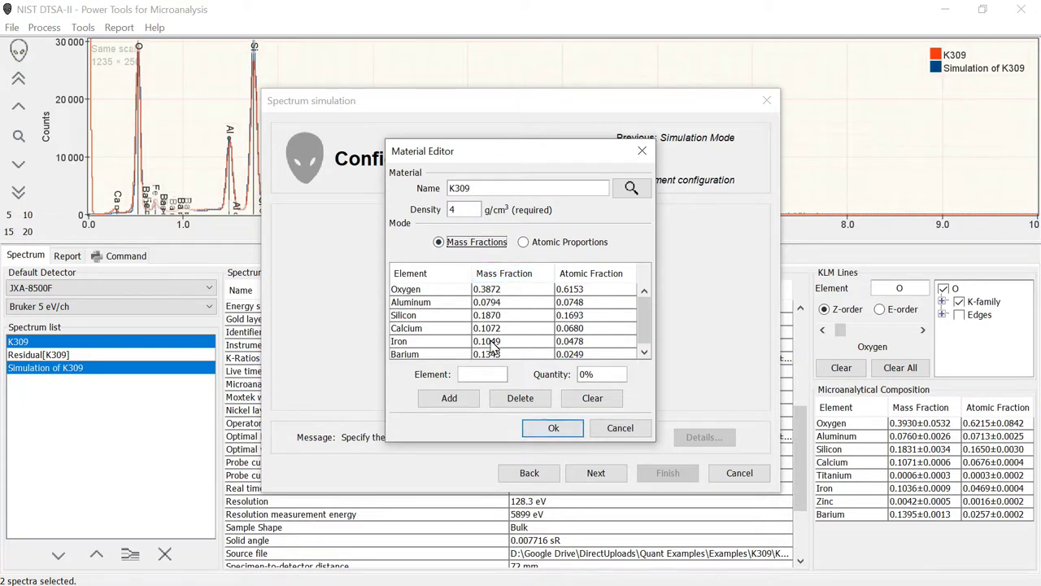
{"action": "left_click", "coordinate": [557, 428]}
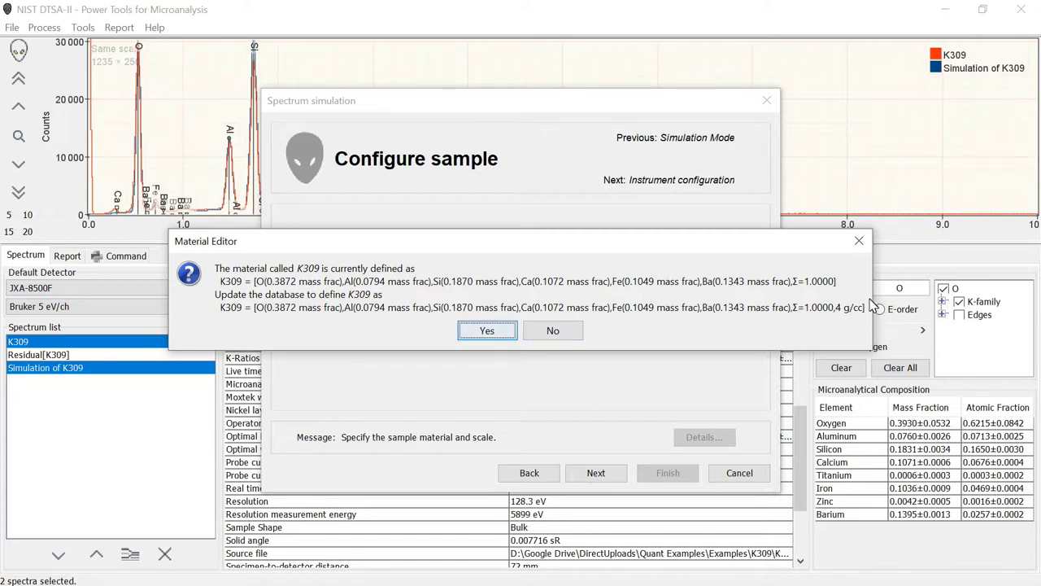
{"action": "left_click", "coordinate": [488, 333]}
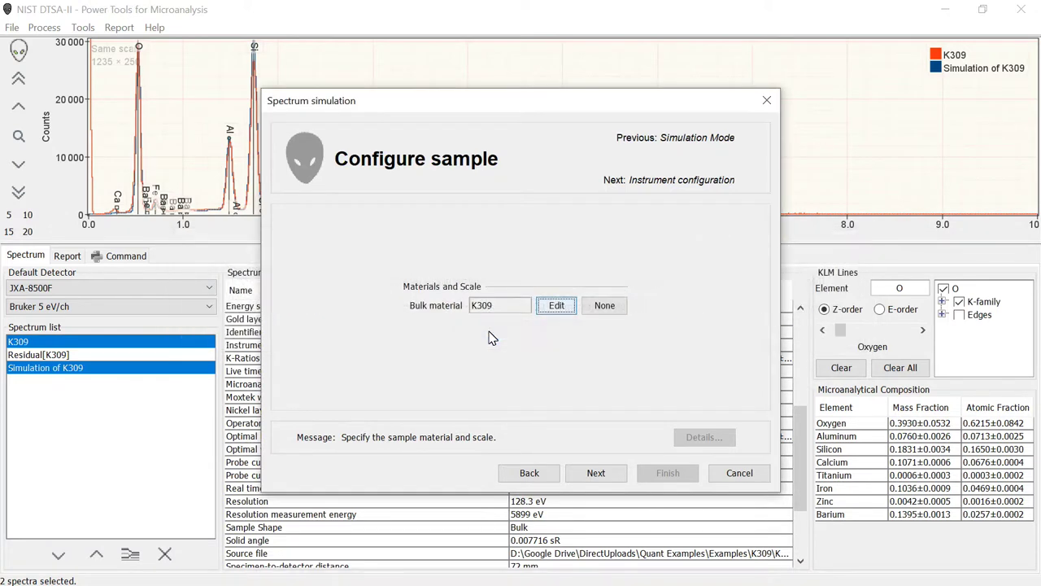
- Reach the JXA-8500F instrument settings at 15.0 keV and select the probe dose value
{"action": "left_click", "coordinate": [594, 476]}
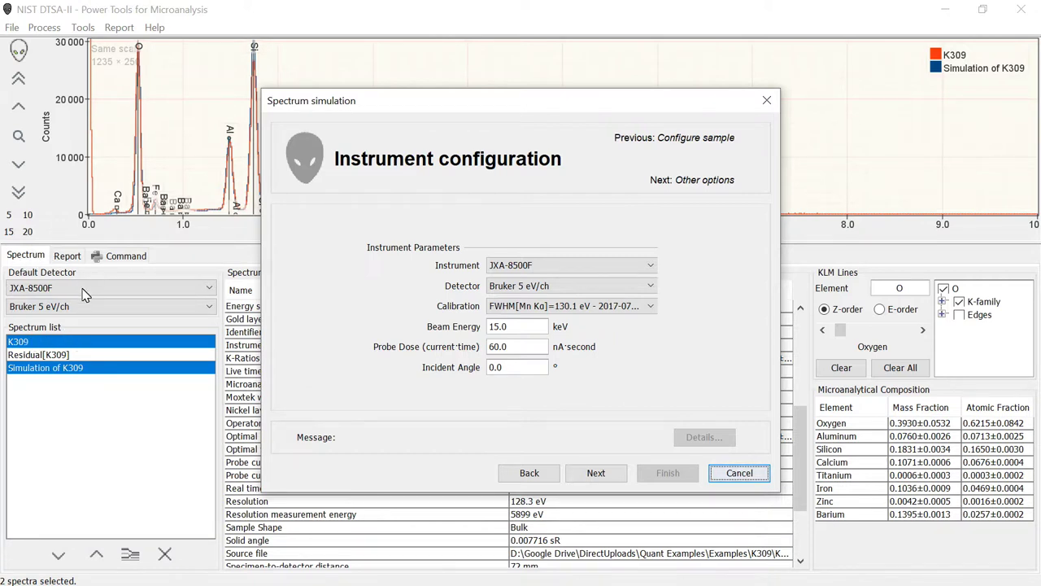
{"action": "left_click", "coordinate": [537, 332]}
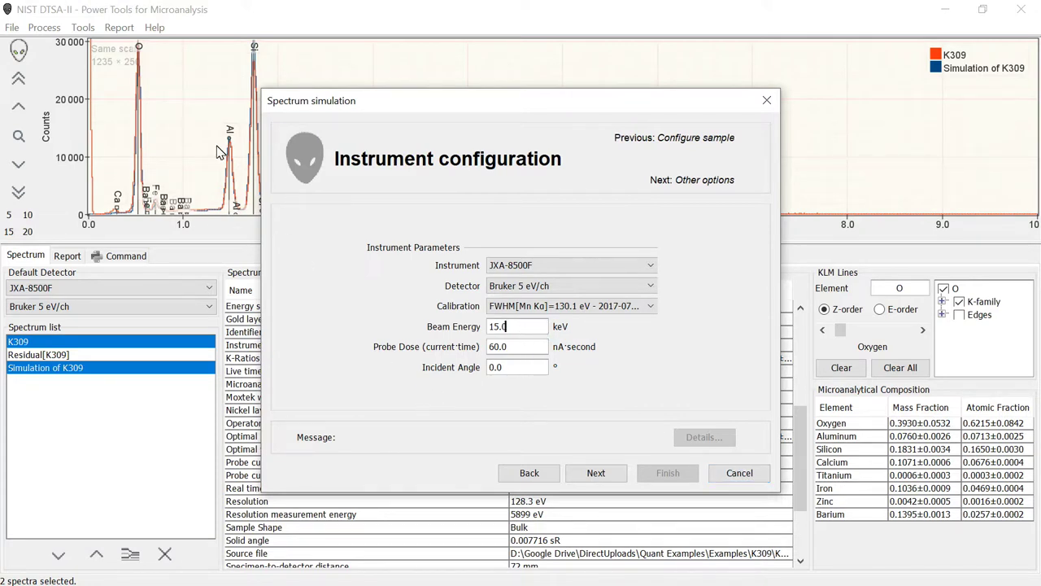
{"action": "left_click_drag", "start_coordinate": [511, 351], "coordinate": [482, 351]}
- Reposition the Spectrum simulation dialog to uncover the properties table, then switch to the calculator
{"action": "left_click_drag", "start_coordinate": [521, 100], "coordinate": [503, 25]}
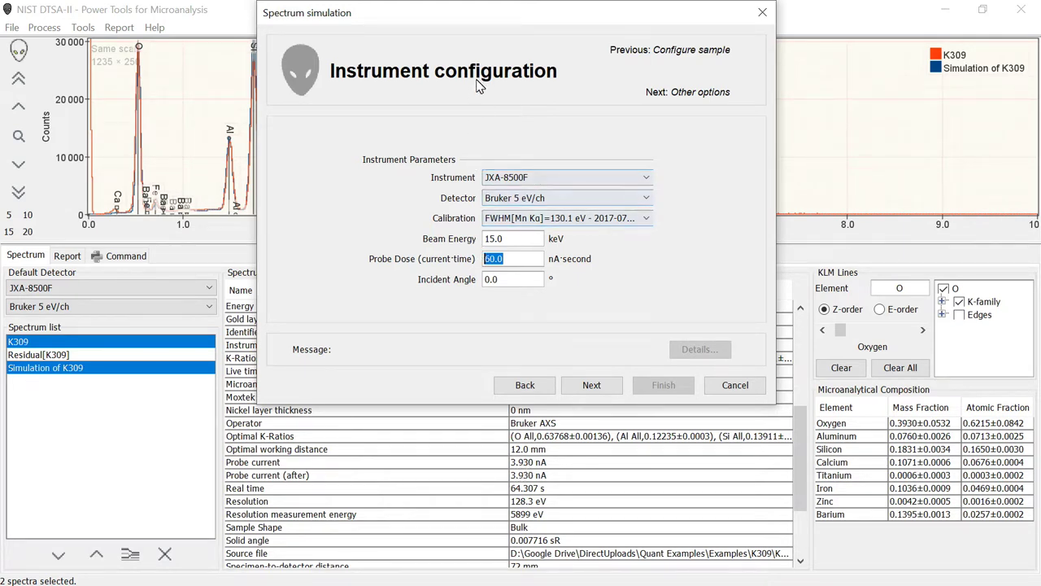
{"action": "left_click_drag", "start_coordinate": [465, 23], "coordinate": [831, 154]}
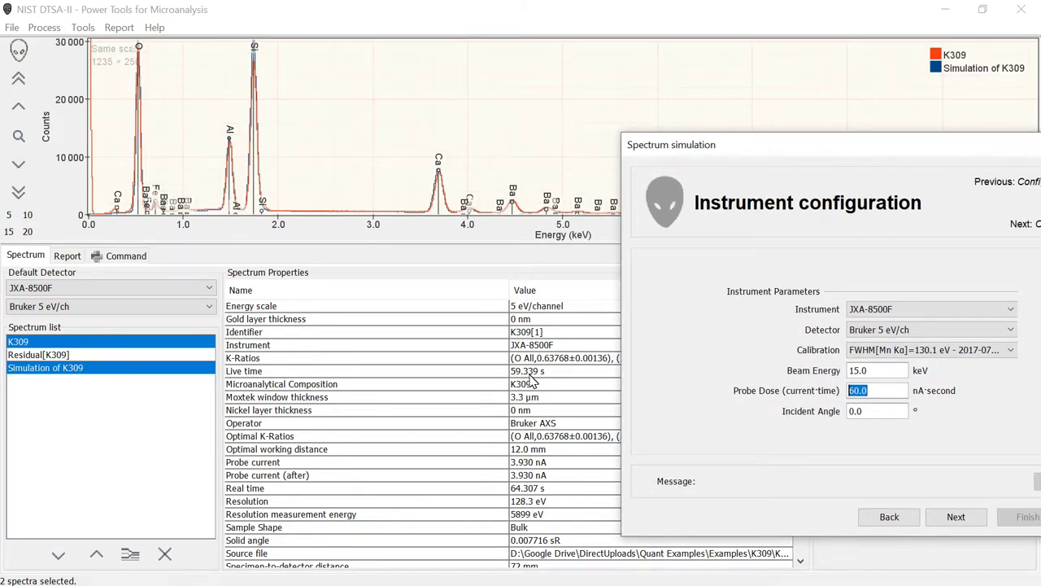
{"action": "left_click_drag", "start_coordinate": [734, 147], "coordinate": [342, 98]}
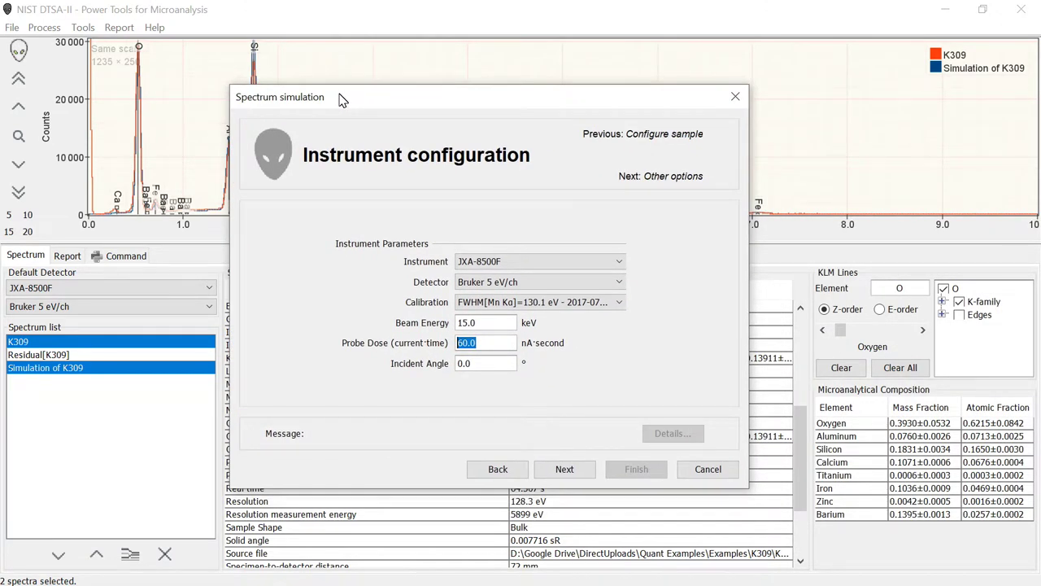
{"action": "key", "text": "alt+Tab"}
{"action": "key", "text": "alt+Tab"}
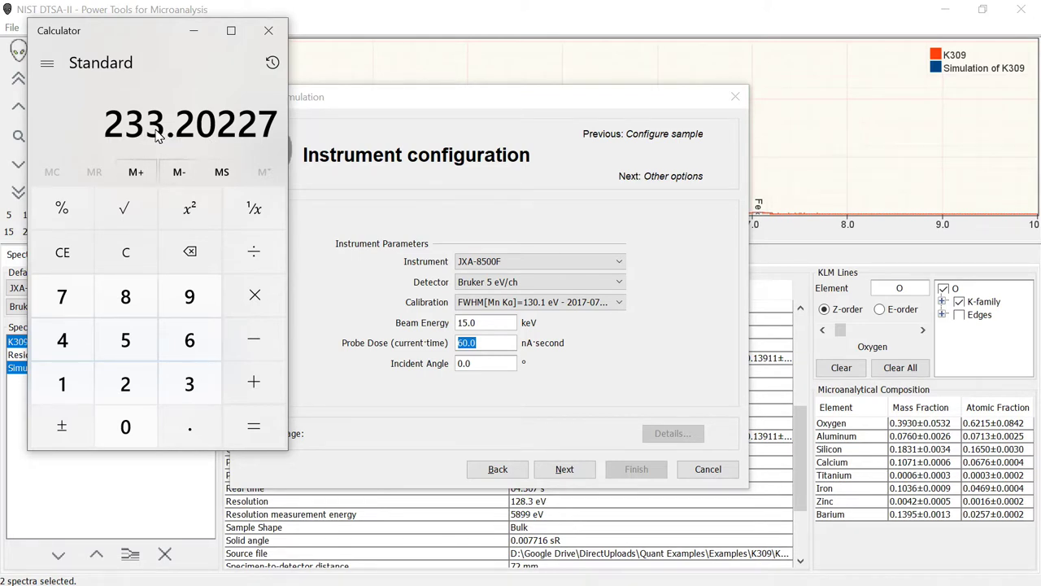
- Enter a probe dose of 233 nA·s and proceed to the other options page
{"action": "left_click", "coordinate": [486, 355]}
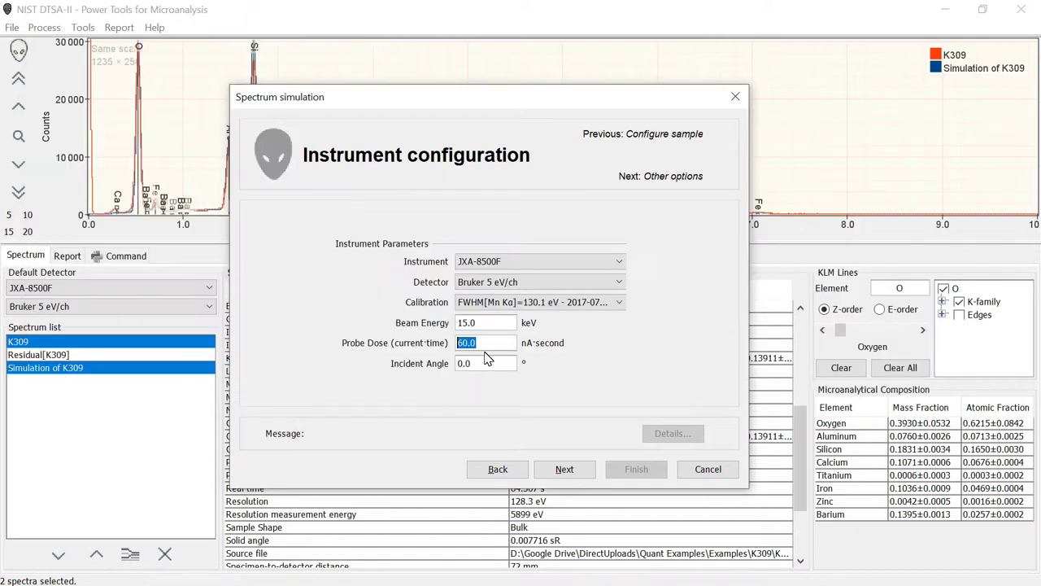
{"action": "type", "text": "233.2"}
{"action": "left_click", "coordinate": [566, 476]}
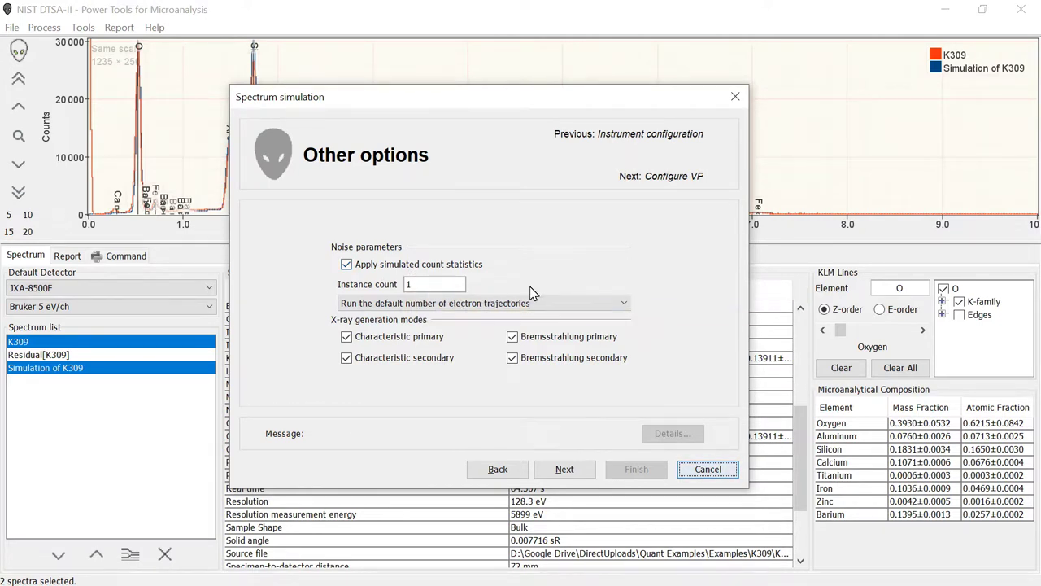
- Choose 'Run the default number of electron trajectories' in the trajectory count dropdown
{"action": "left_click", "coordinate": [418, 306]}
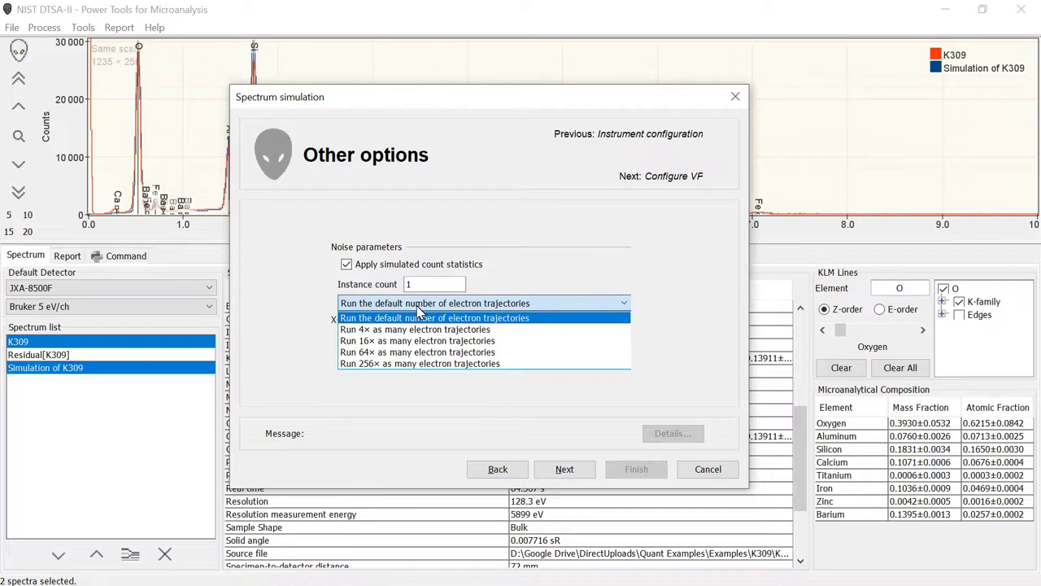
{"action": "left_click", "coordinate": [416, 305]}
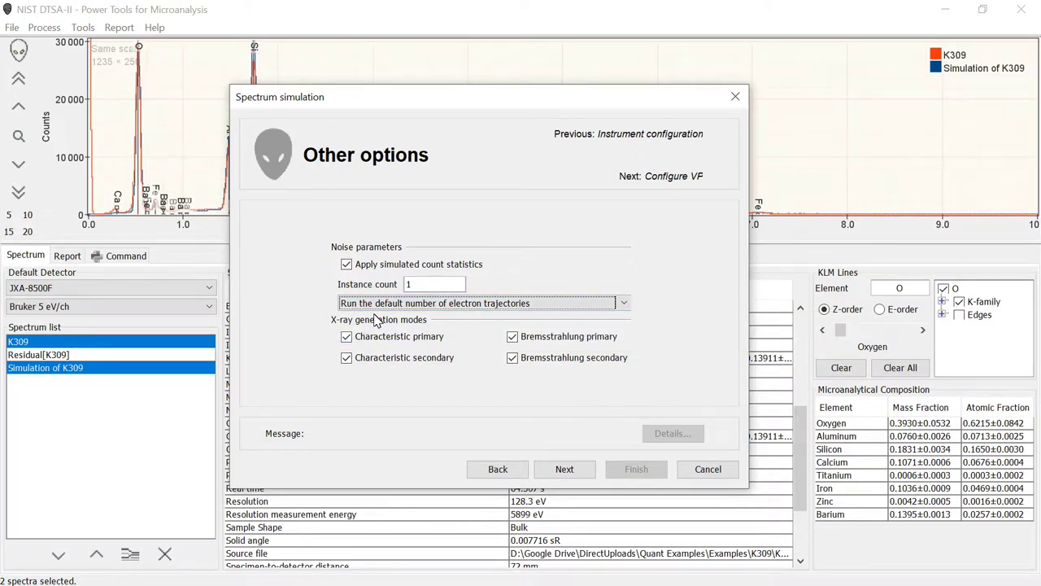
{"action": "left_click", "coordinate": [375, 304]}
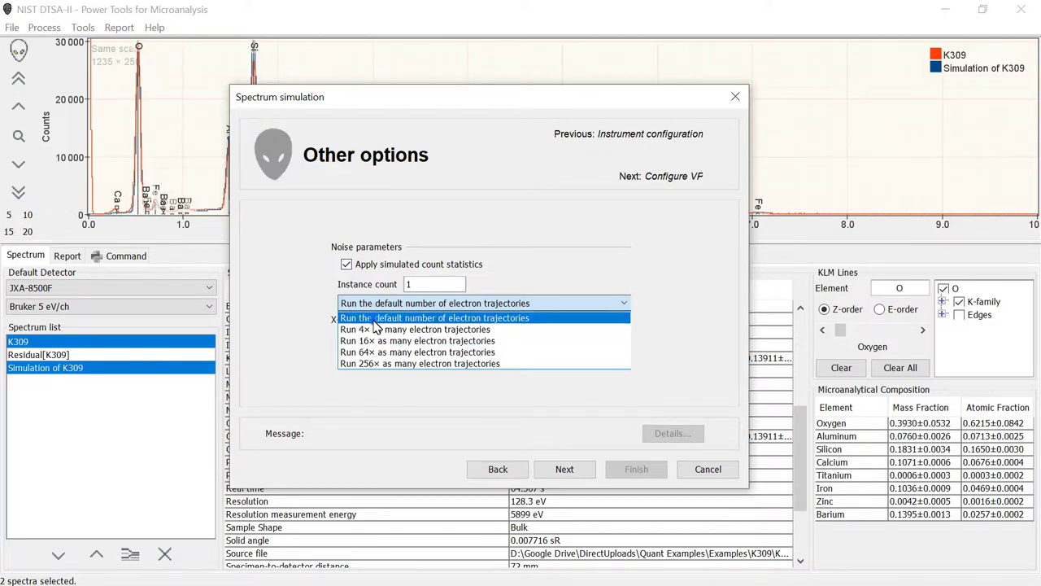
{"action": "left_click", "coordinate": [375, 318]}
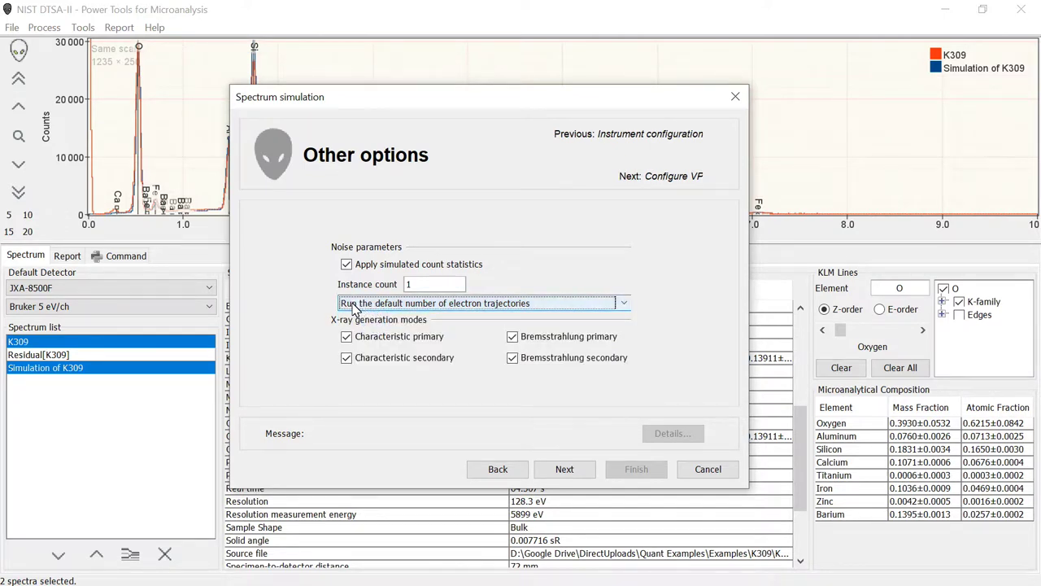
{"action": "mouse_move", "coordinate": [461, 313]}
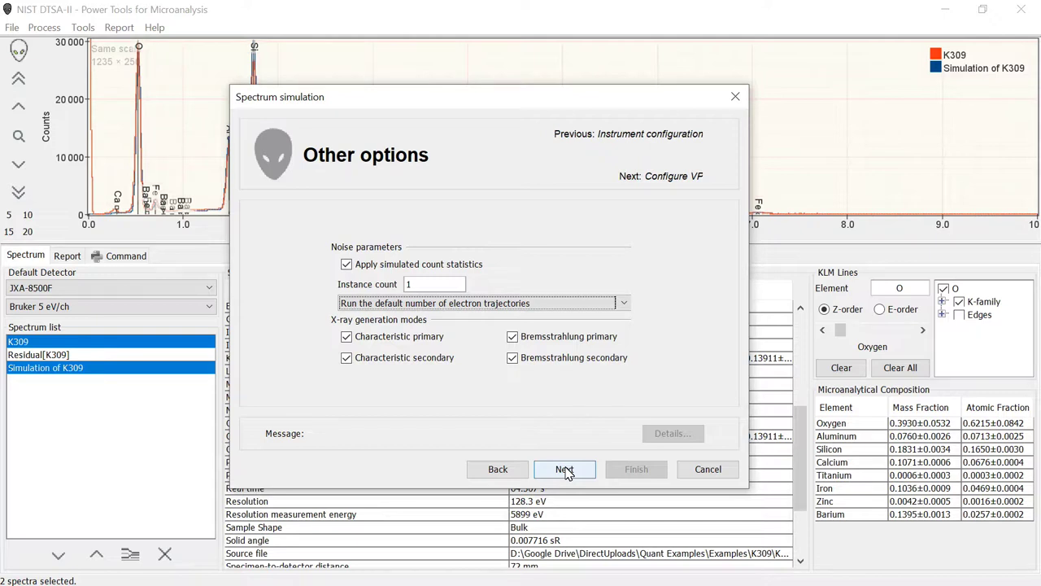
- Pass the Configure VP page with variable pressure left off and launch the simulation
{"action": "left_click", "coordinate": [565, 469]}
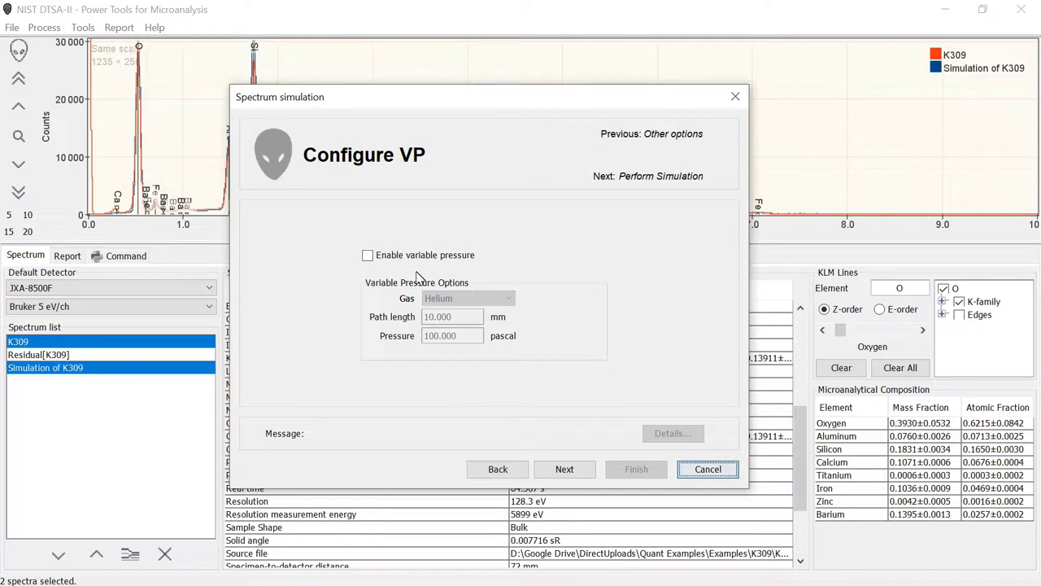
{"action": "left_click", "coordinate": [565, 470]}
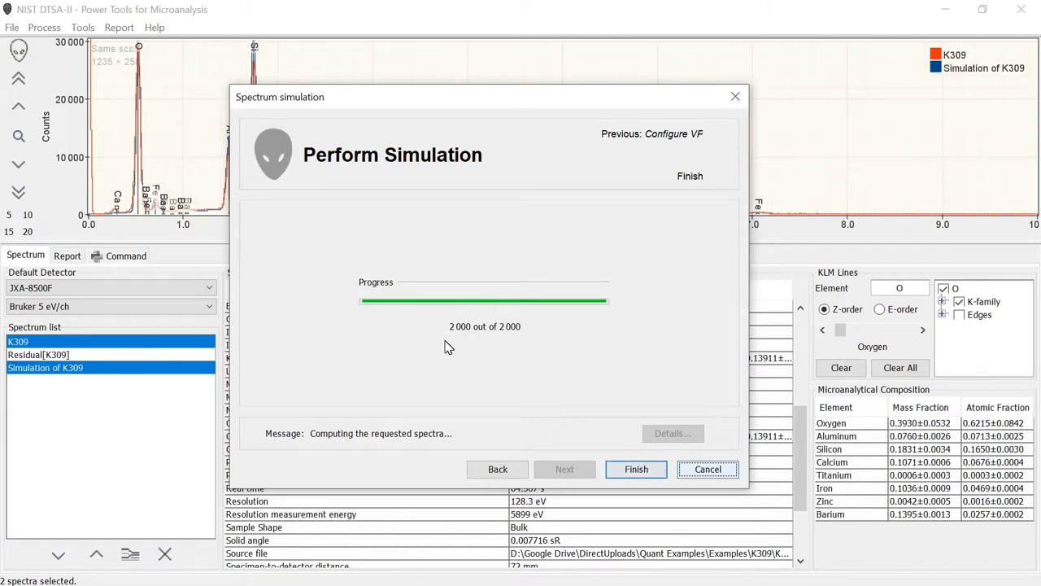
- Finish the wizard after 2000 of 2000 trajectories, keeping the Noisy and Emitted K309 spectra
{"action": "left_click", "coordinate": [636, 469]}
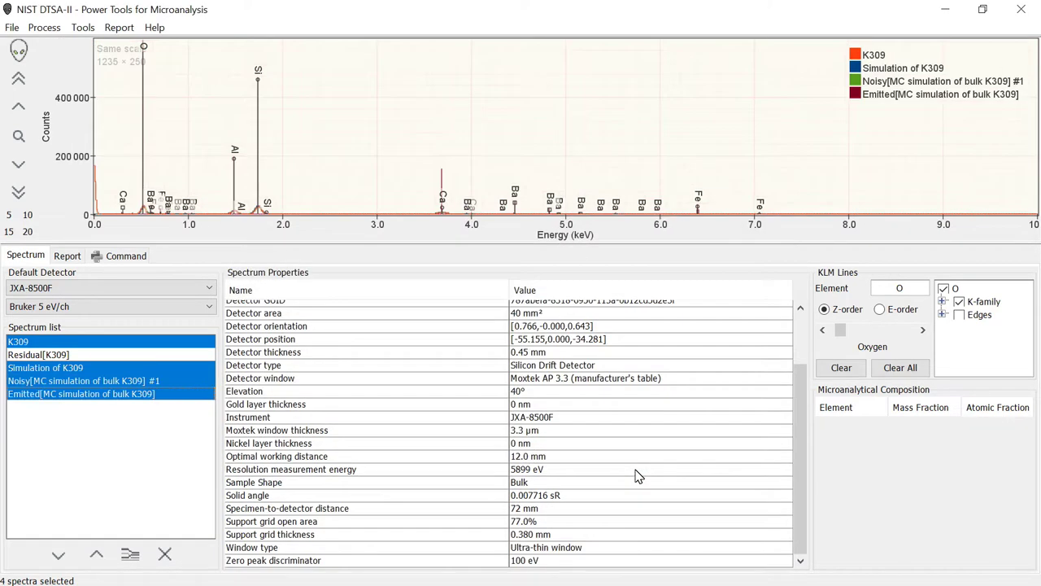
- Display Emitted[MC simulation of bulk K309] alone and rescale its counts axis
{"action": "left_click", "coordinate": [85, 400]}
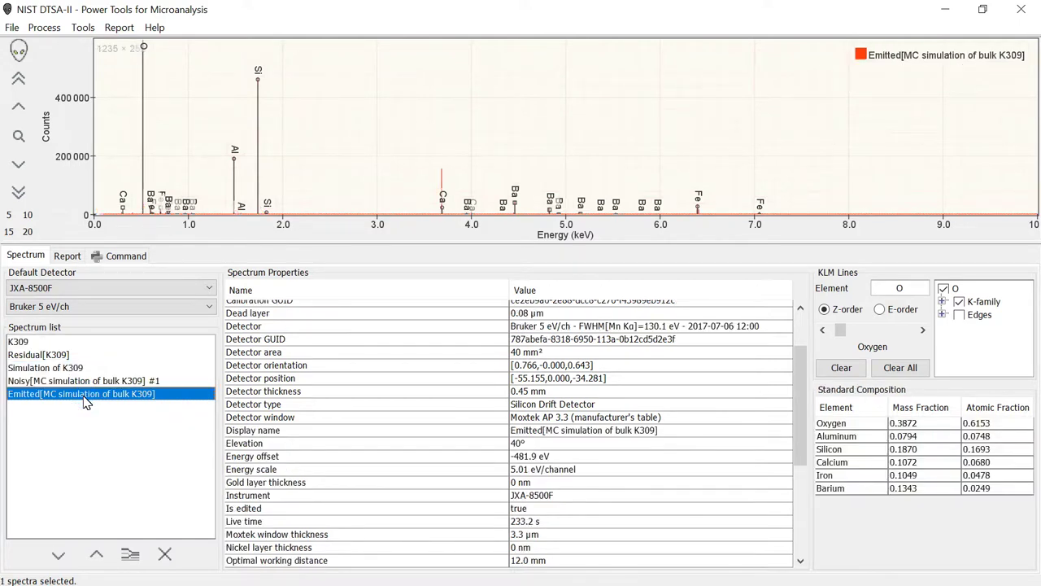
{"action": "scroll", "coordinate": [207, 197], "scroll_direction": "up", "scroll_amount": 5}
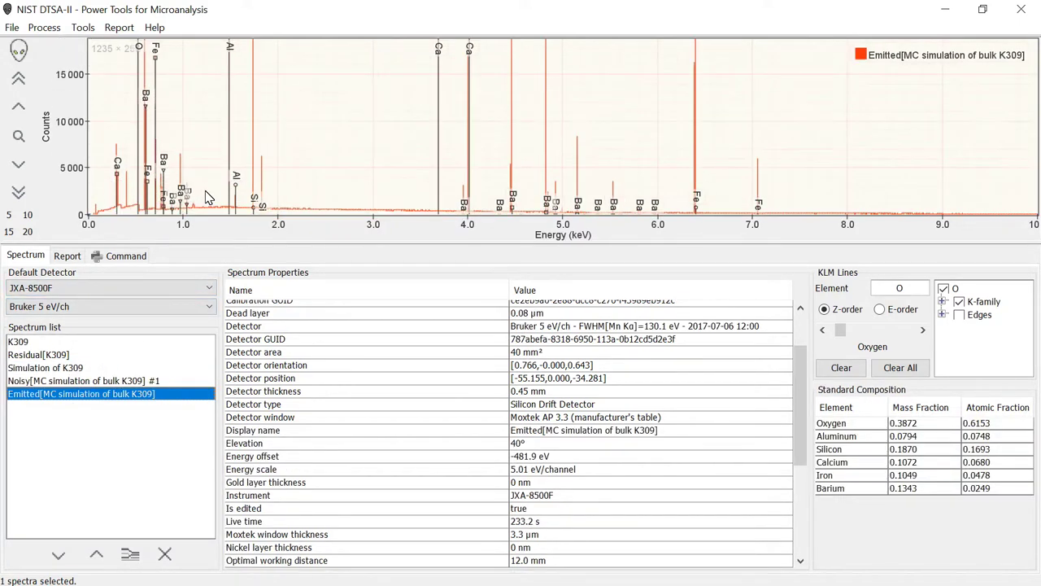
{"action": "scroll", "coordinate": [281, 183], "scroll_direction": "down", "scroll_amount": 4}
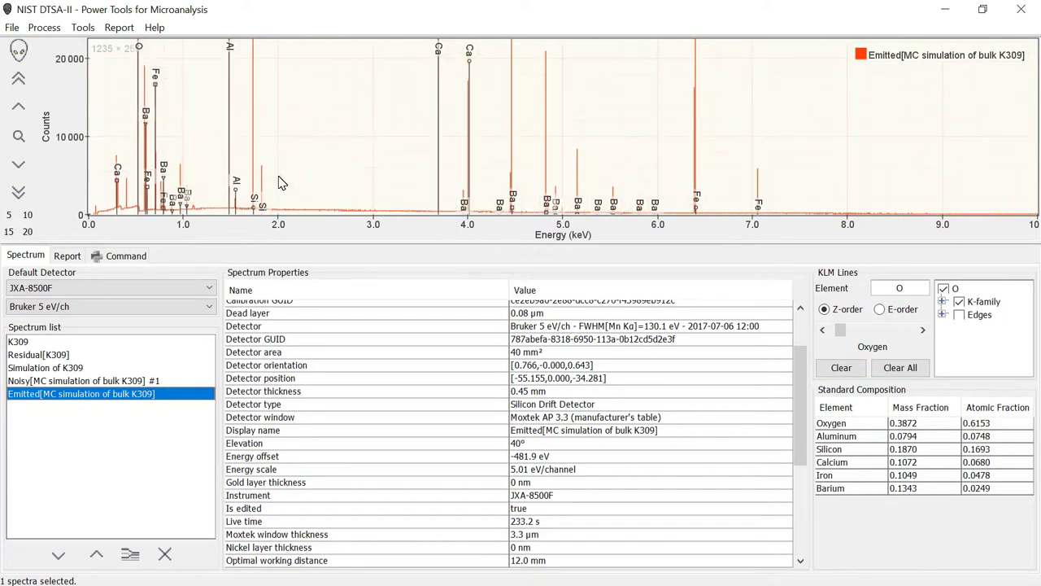
{"action": "scroll", "coordinate": [280, 182], "scroll_direction": "up", "scroll_amount": 5}
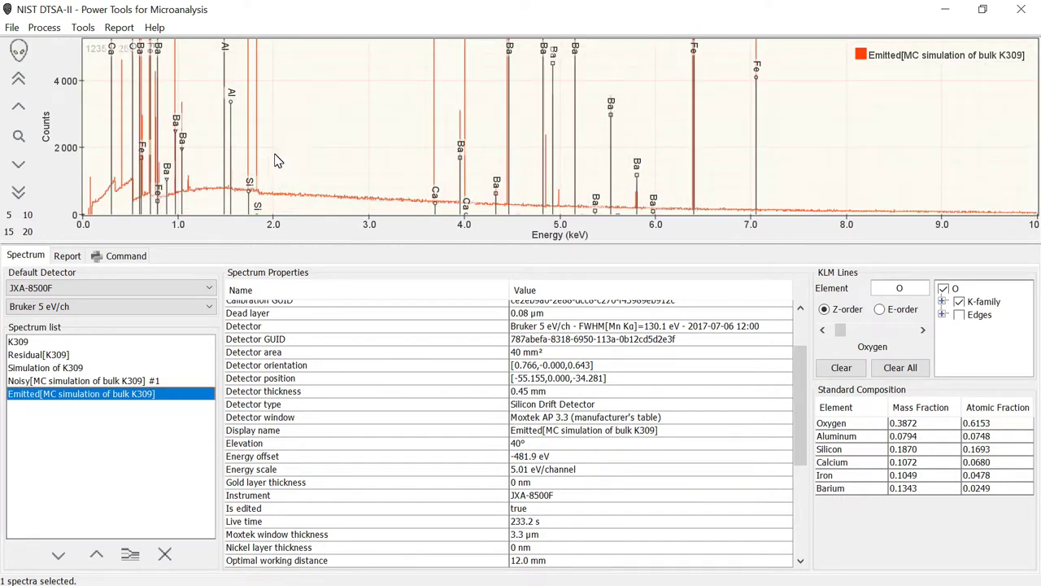
{"action": "scroll", "coordinate": [282, 151], "scroll_direction": "up", "scroll_amount": 1}
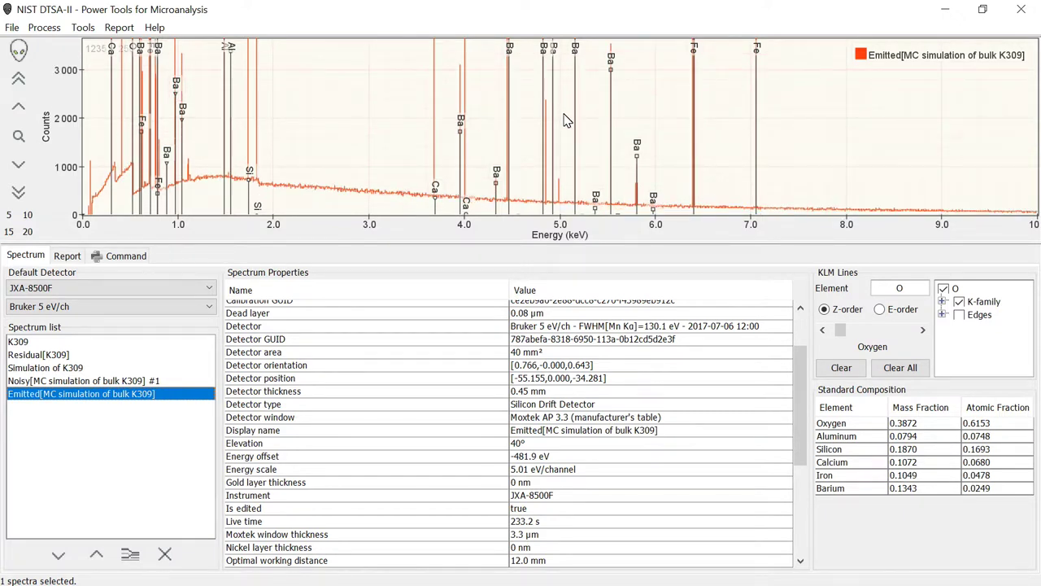
{"action": "scroll", "coordinate": [567, 120], "scroll_direction": "down", "scroll_amount": 5}
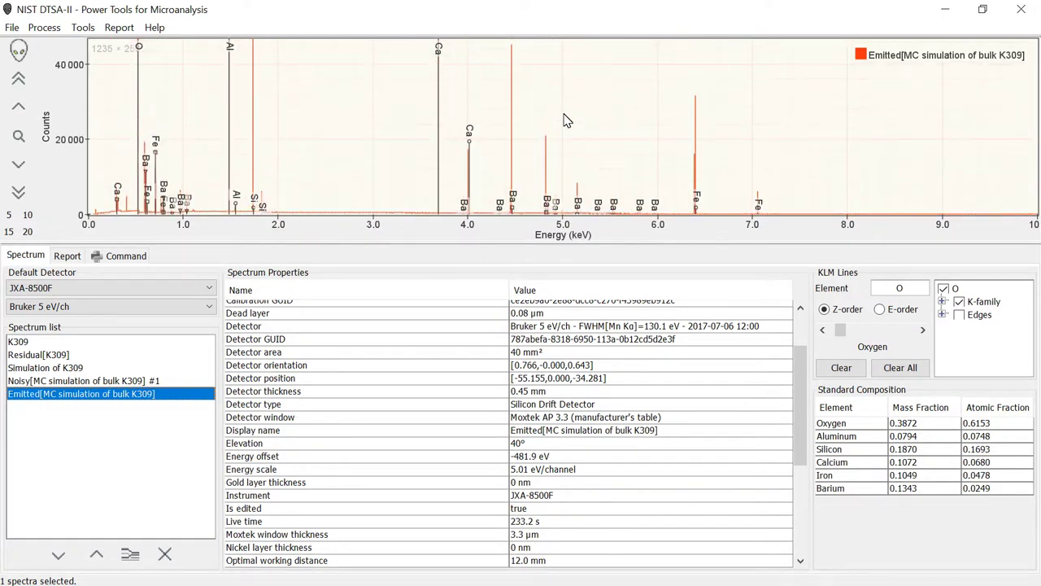
{"action": "scroll", "coordinate": [567, 120], "scroll_direction": "down", "scroll_amount": 2}
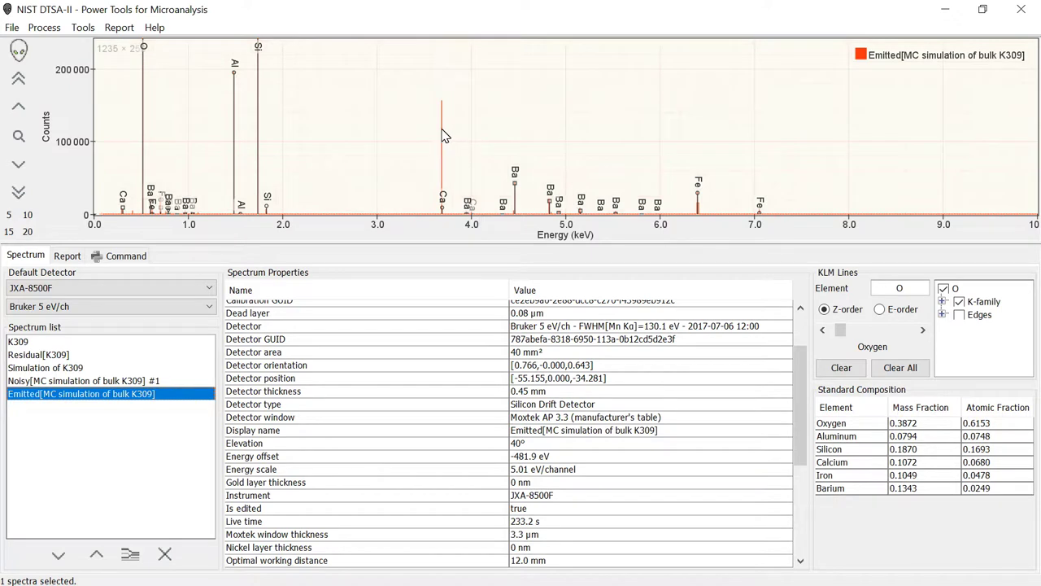
{"action": "scroll", "coordinate": [452, 142], "scroll_direction": "up", "scroll_amount": 3}
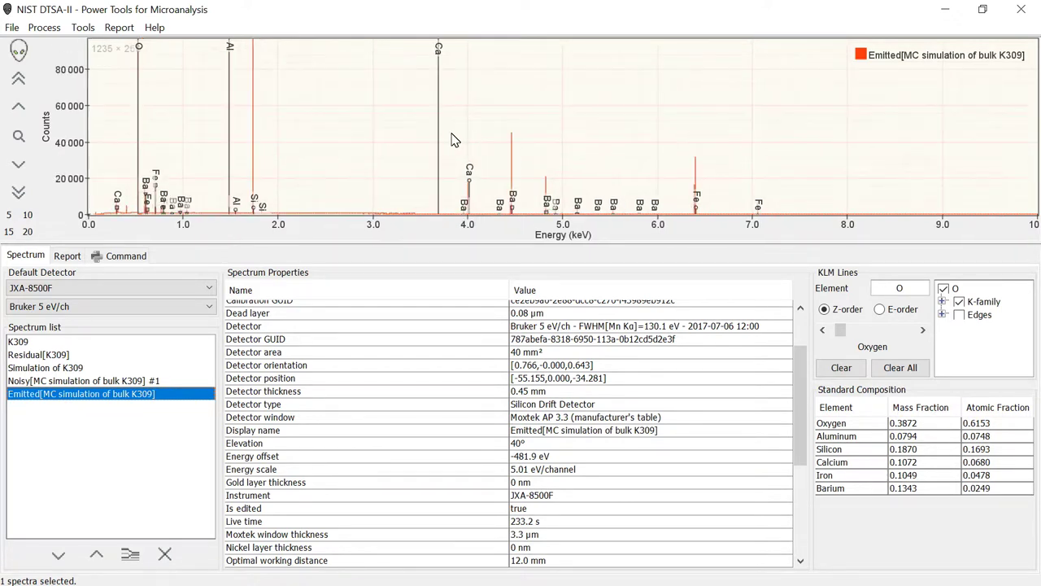
{"action": "scroll", "coordinate": [453, 140], "scroll_direction": "up", "scroll_amount": 3}
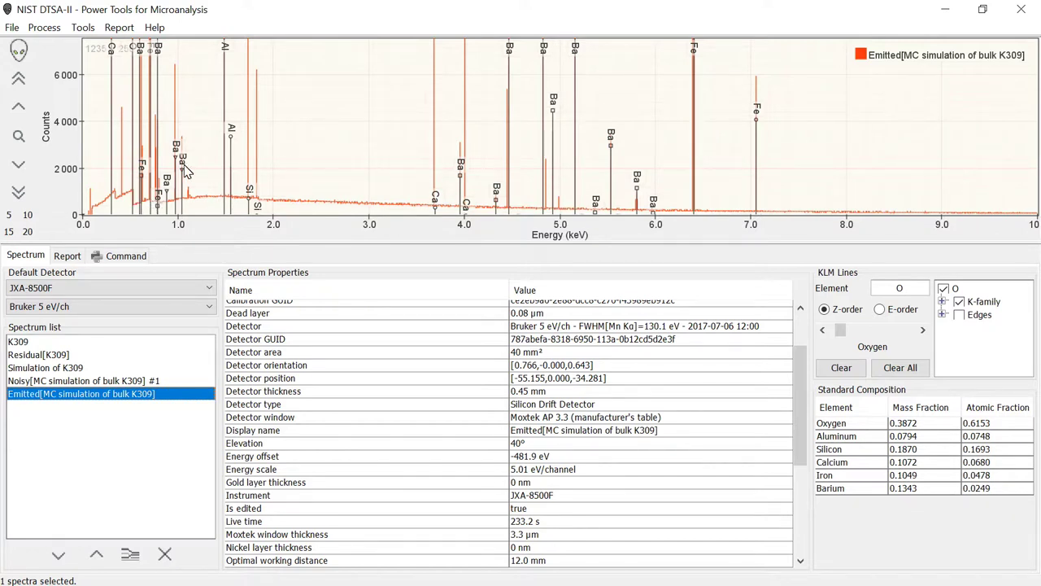
- Readjust the counts scale, then display Noisy[MC simulation of bulk K309] #1 alone
{"action": "scroll", "coordinate": [140, 198], "scroll_direction": "up", "scroll_amount": 2}
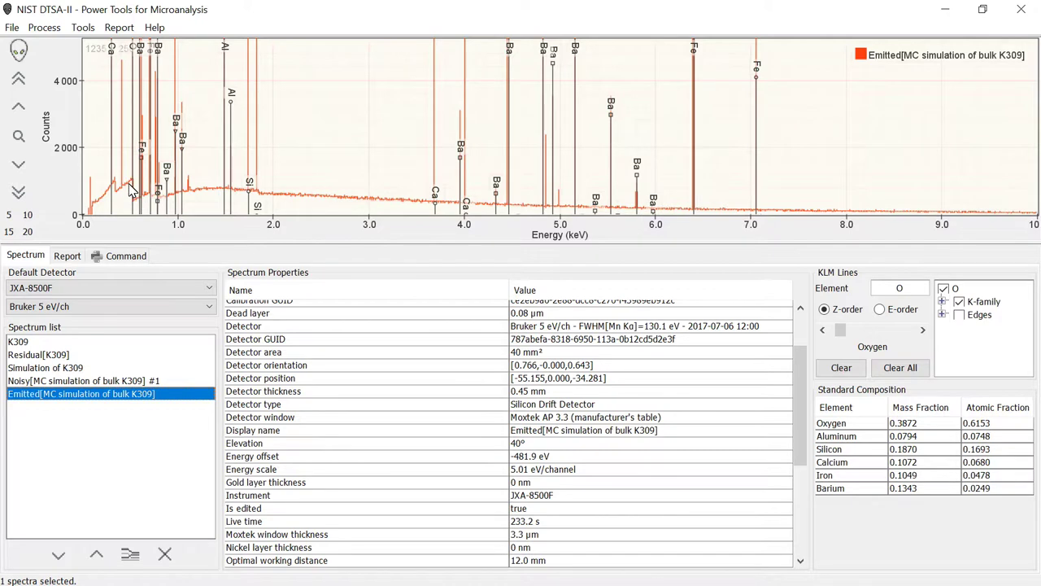
{"action": "scroll", "coordinate": [330, 148], "scroll_direction": "down", "scroll_amount": 3}
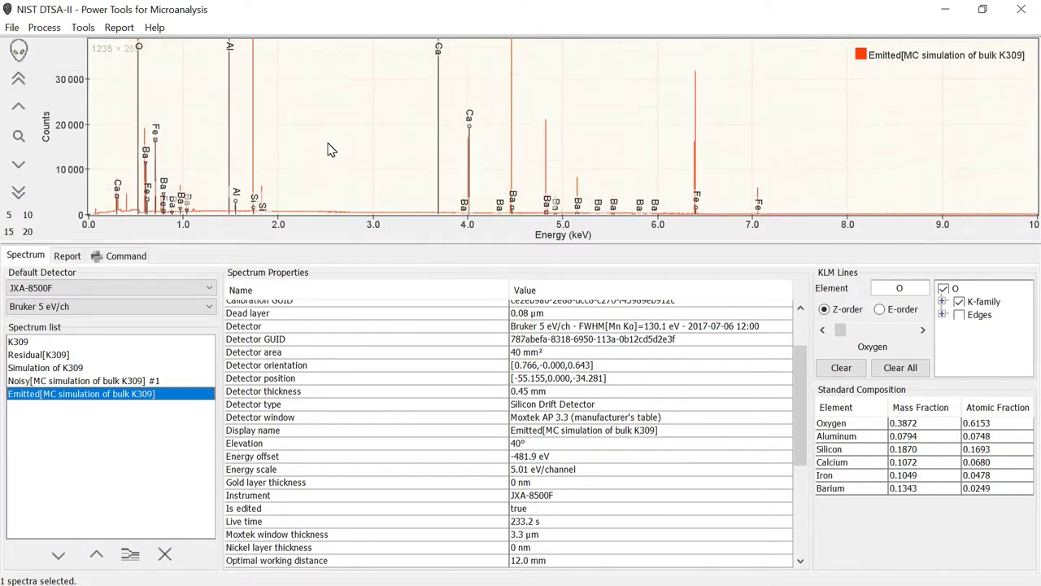
{"action": "scroll", "coordinate": [330, 148], "scroll_direction": "down", "scroll_amount": 4}
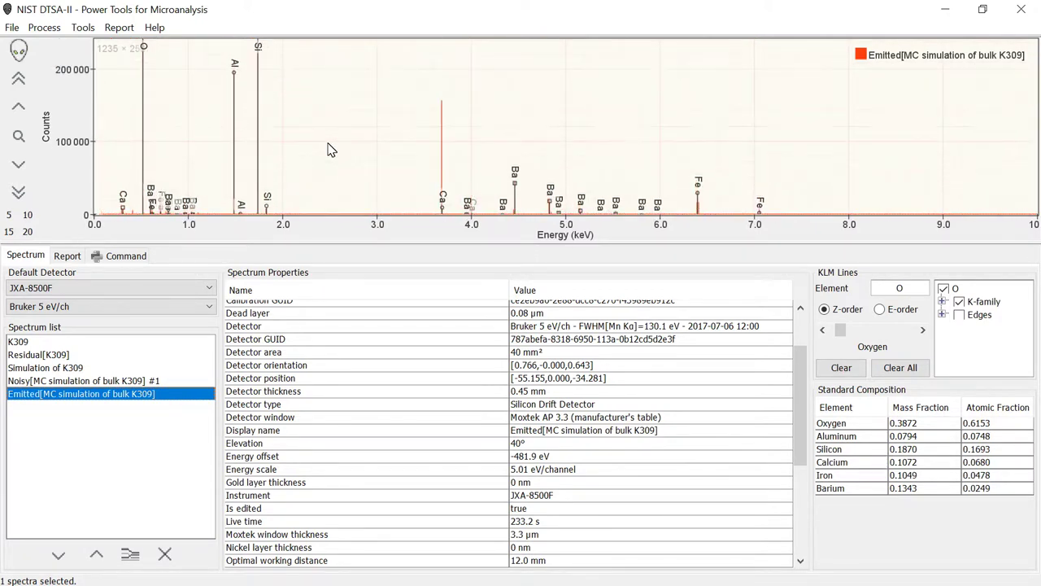
{"action": "scroll", "coordinate": [330, 149], "scroll_direction": "down", "scroll_amount": 4}
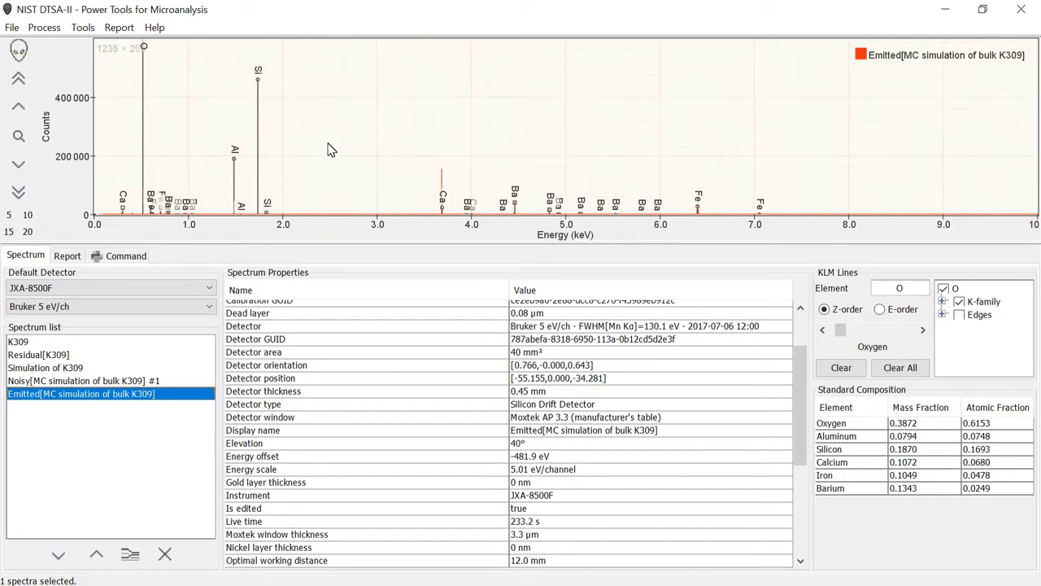
{"action": "left_click", "coordinate": [139, 381]}
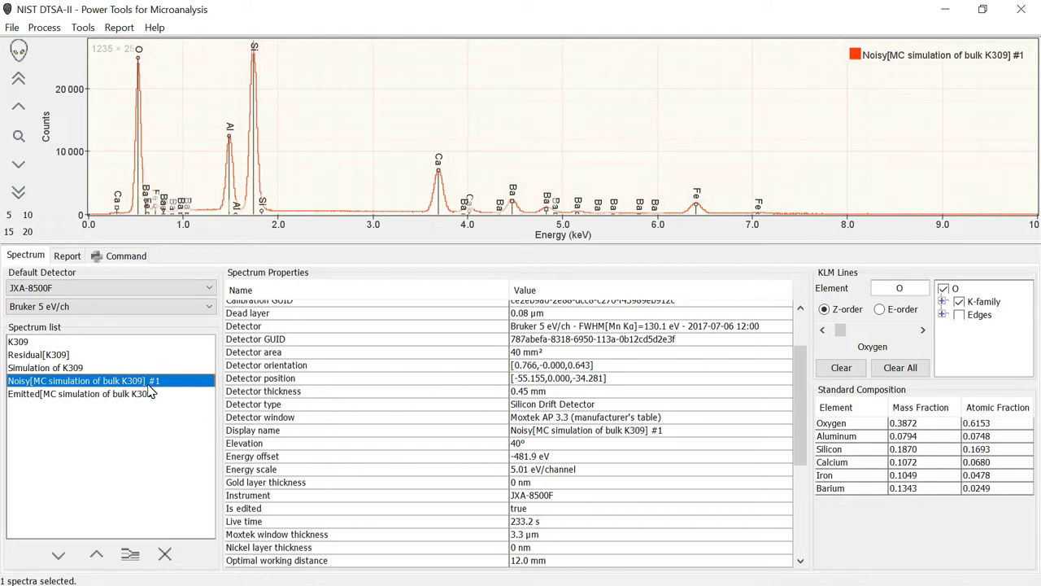
- Overlay measured K309 with Noisy #1, rescale counts to fit the peaks, then reselect the noisy spectrum
{"action": "left_click", "coordinate": [18, 342], "text": "ctrl"}
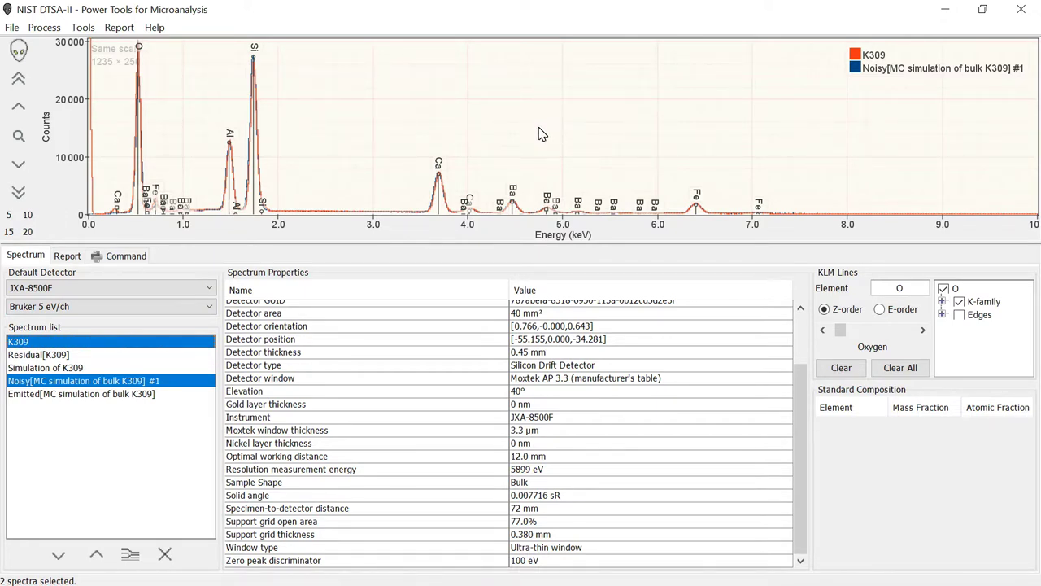
{"action": "scroll", "coordinate": [543, 134], "scroll_direction": "up", "scroll_amount": 2}
{"action": "scroll", "coordinate": [543, 132], "scroll_direction": "up", "scroll_amount": 2}
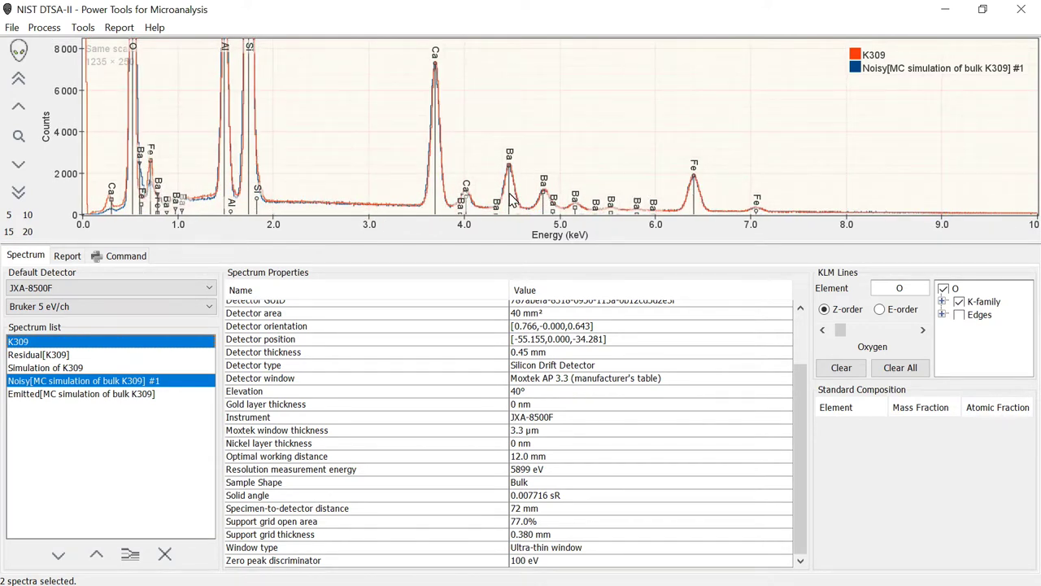
{"action": "scroll", "coordinate": [276, 91], "scroll_direction": "down", "scroll_amount": 1}
{"action": "scroll", "coordinate": [277, 91], "scroll_direction": "down", "scroll_amount": 1}
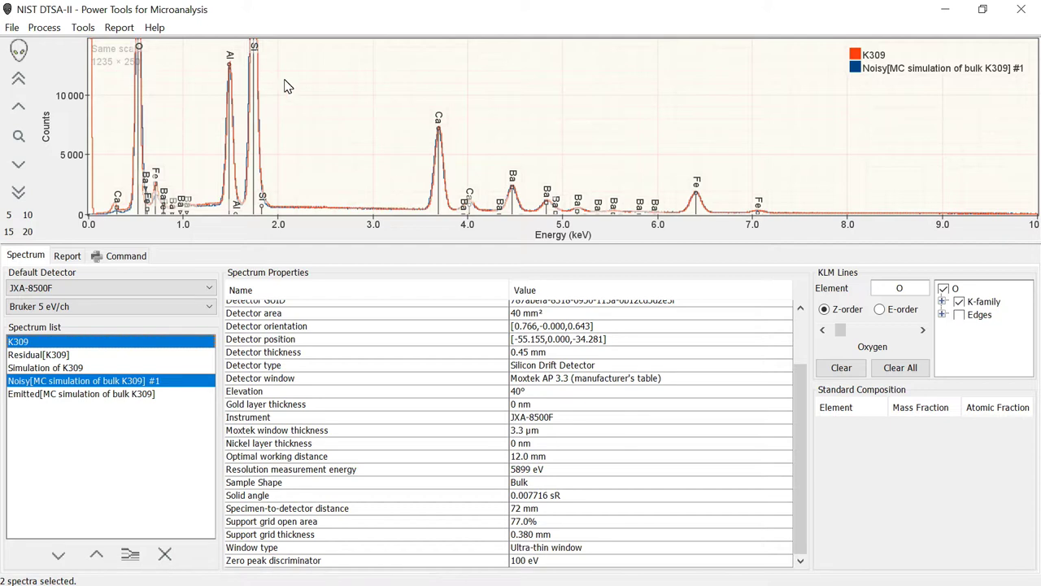
{"action": "scroll", "coordinate": [332, 87], "scroll_direction": "down", "scroll_amount": 1}
{"action": "scroll", "coordinate": [332, 87], "scroll_direction": "down", "scroll_amount": 1}
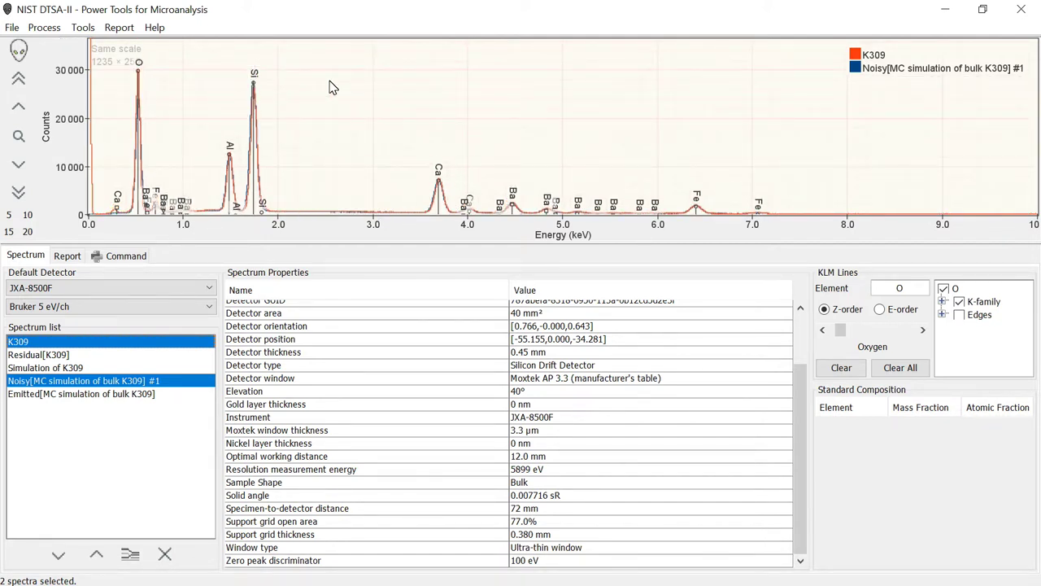
{"action": "scroll", "coordinate": [325, 92], "scroll_direction": "up", "scroll_amount": 1}
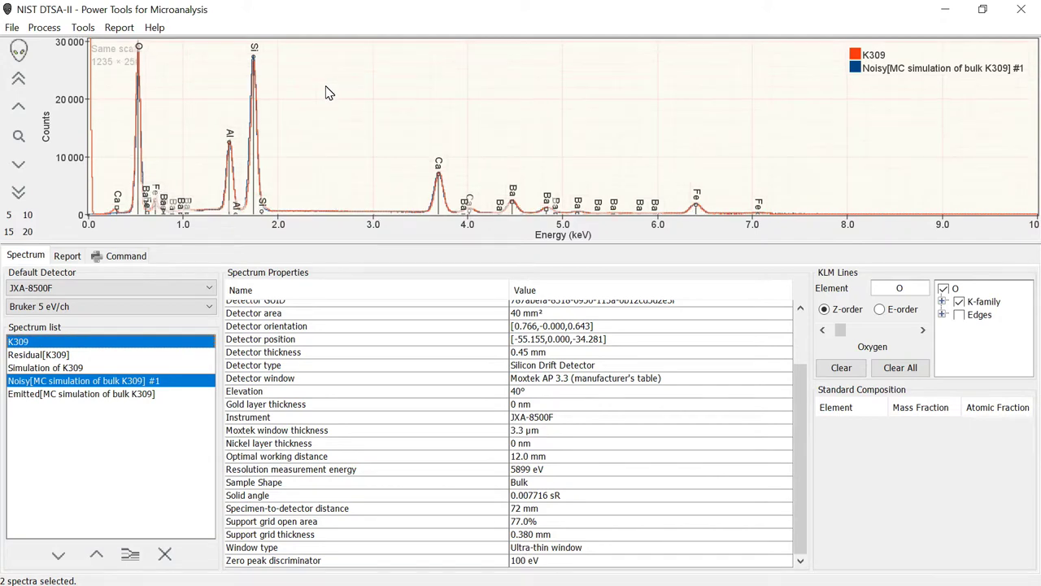
{"action": "left_click", "coordinate": [82, 386]}
- Show the Noisy simulation alone and view its report: K309, 15.0 keV, 233.2 nA·s, JXA-8500F
{"action": "left_click", "coordinate": [82, 394], "text": "ctrl"}
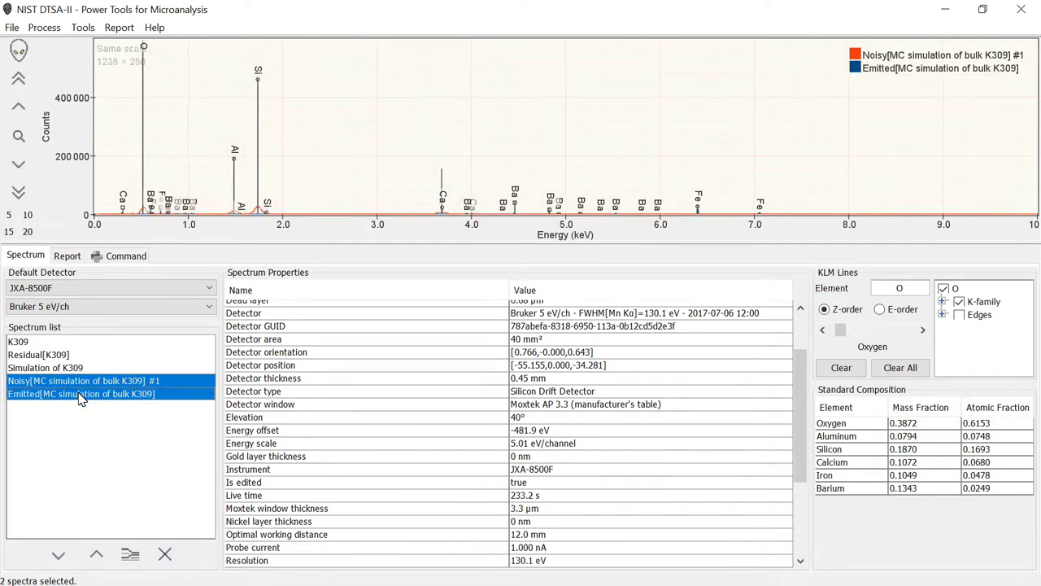
{"action": "left_click", "coordinate": [81, 383]}
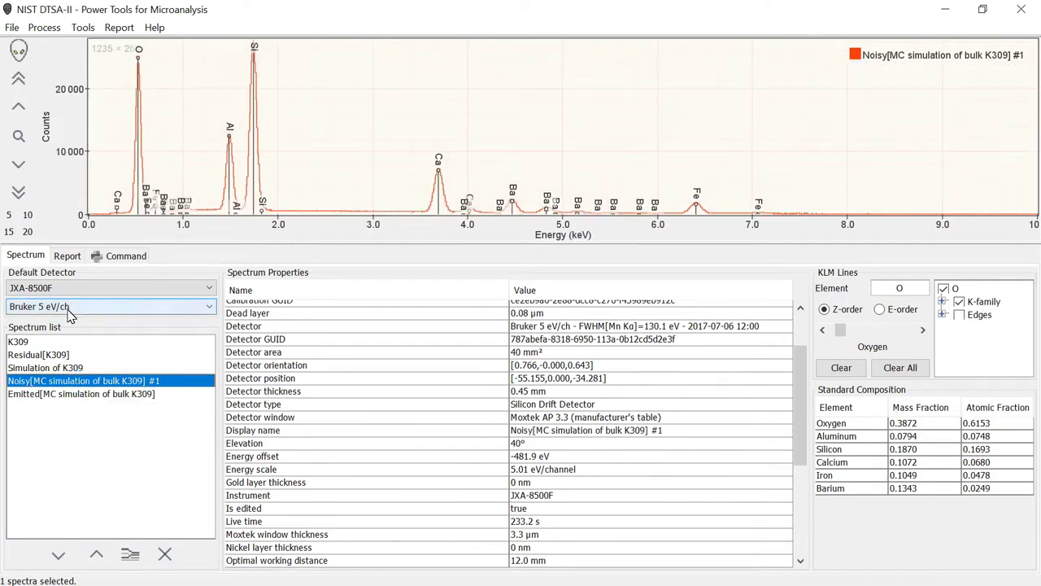
{"action": "left_click", "coordinate": [68, 257]}
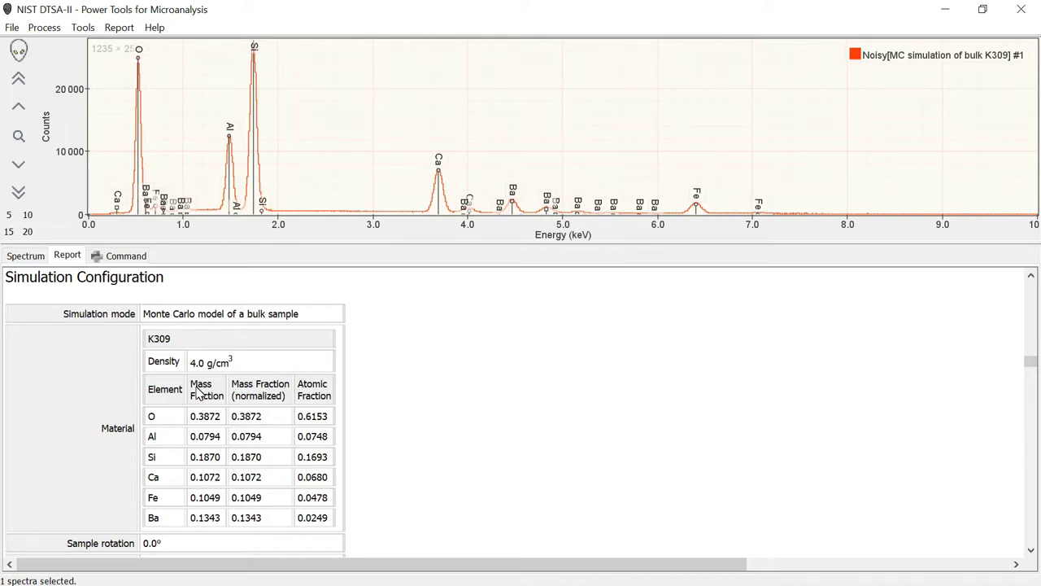
{"action": "scroll", "coordinate": [337, 379], "scroll_direction": "down", "scroll_amount": 5}
{"action": "scroll", "coordinate": [337, 379], "scroll_direction": "up", "scroll_amount": 1}
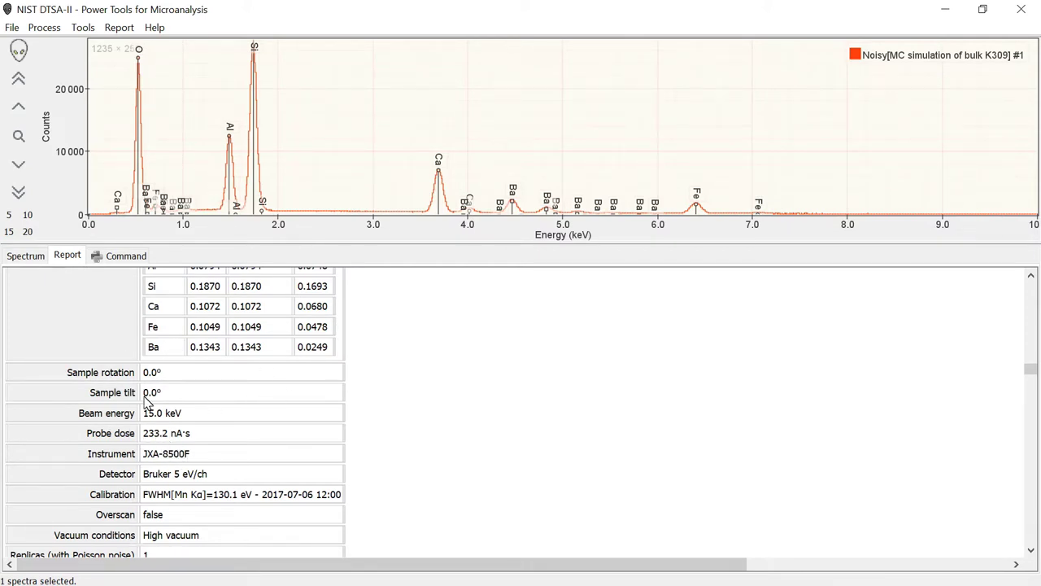
- Scroll the report to Simulation Results: O K-L2 28.7%, Al K-L2 63.0%, Ca K-L2 93.1% emitted
{"action": "scroll", "coordinate": [294, 414], "scroll_direction": "down", "scroll_amount": 1}
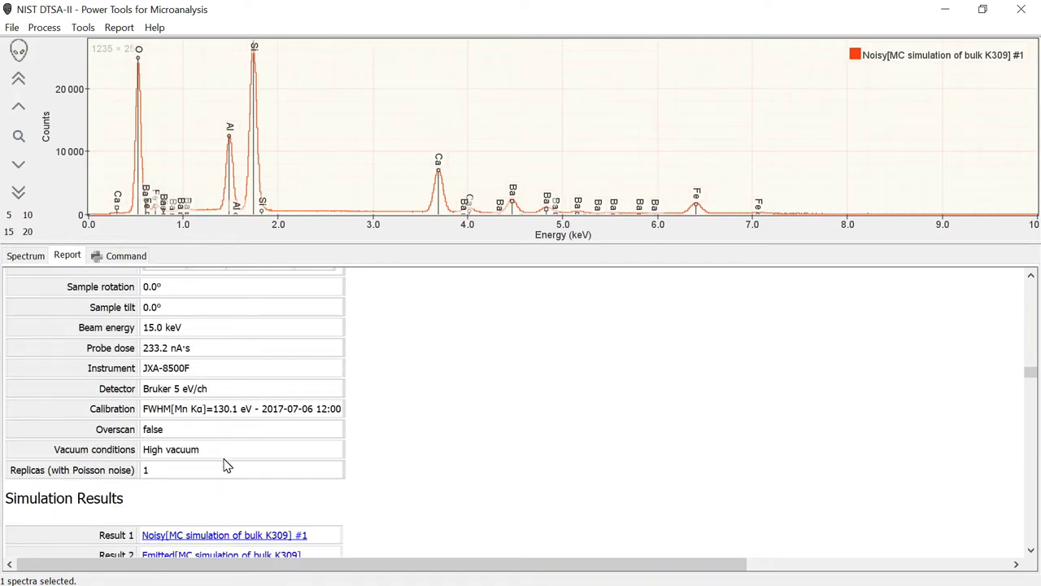
{"action": "scroll", "coordinate": [226, 465], "scroll_direction": "down", "scroll_amount": 1}
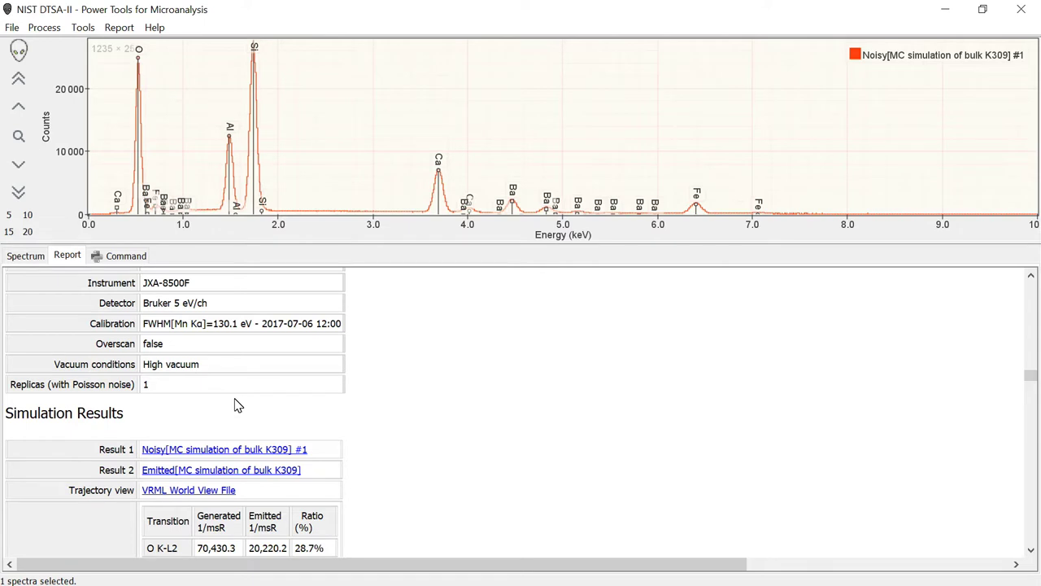
{"action": "scroll", "coordinate": [238, 405], "scroll_direction": "down", "scroll_amount": 1}
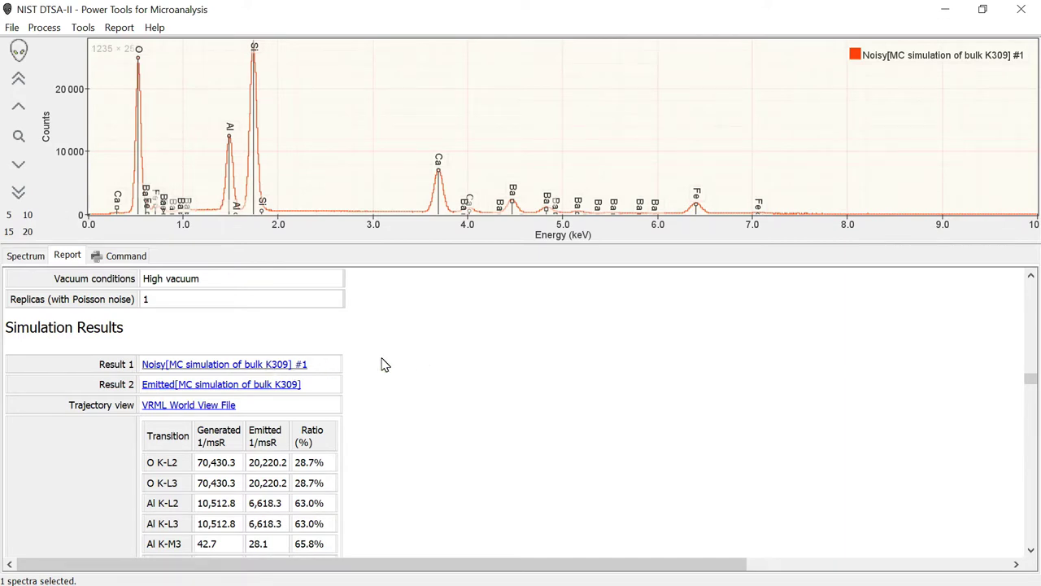
{"action": "scroll", "coordinate": [445, 371], "scroll_direction": "down", "scroll_amount": 2}
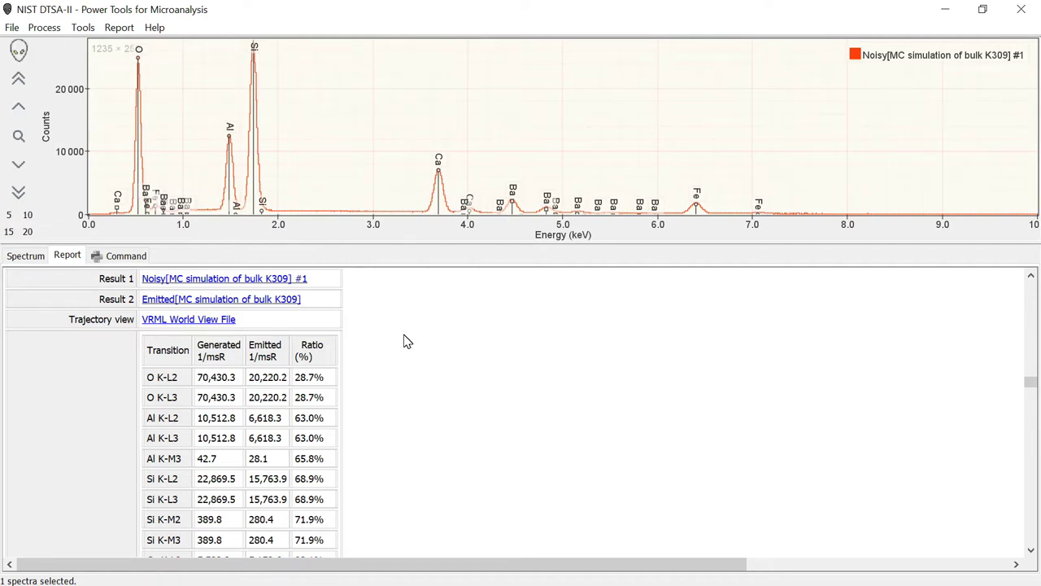
{"action": "scroll", "coordinate": [407, 342], "scroll_direction": "down", "scroll_amount": 3}
- Browse the Characteristic table to the Fe K-L2 96.9%, Fe L1-M2 22.0% and Ba L1-M2 95.7% rows
{"action": "scroll", "coordinate": [407, 343], "scroll_direction": "up", "scroll_amount": 3}
{"action": "scroll", "coordinate": [399, 376], "scroll_direction": "down", "scroll_amount": 3}
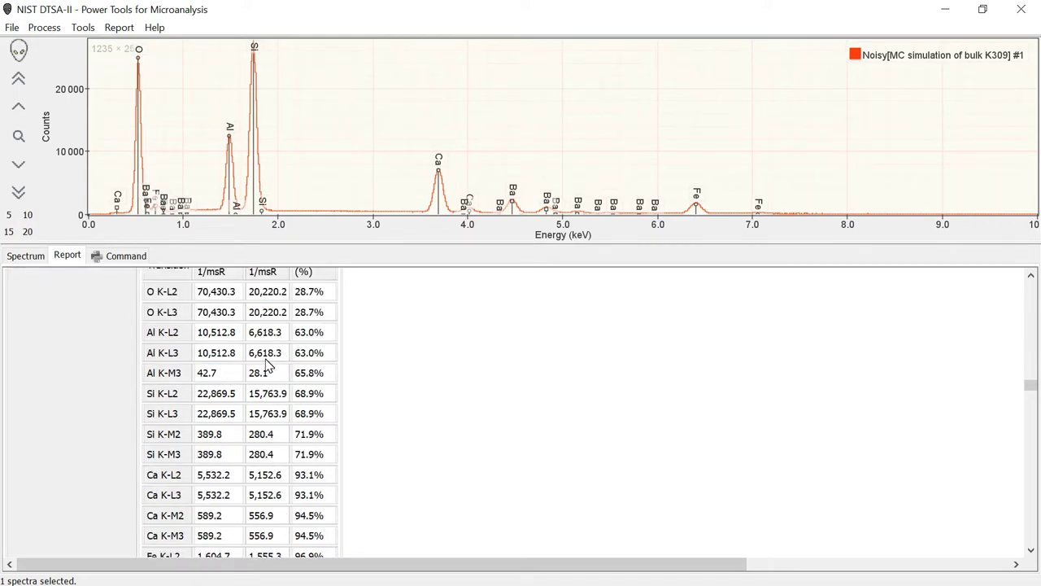
{"action": "scroll", "coordinate": [251, 302], "scroll_direction": "up", "scroll_amount": 3}
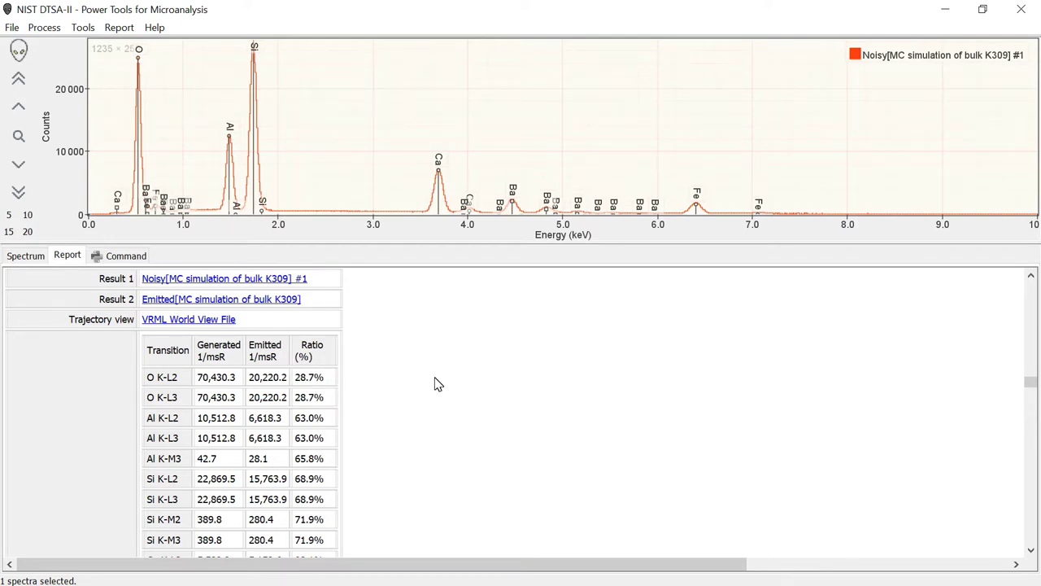
{"action": "scroll", "coordinate": [436, 384], "scroll_direction": "down", "scroll_amount": 5}
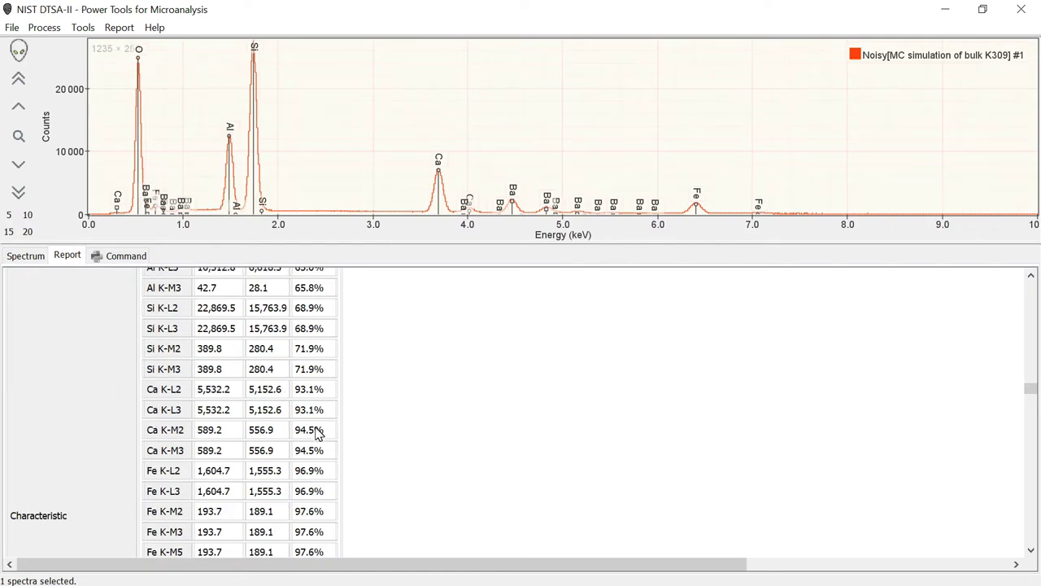
{"action": "scroll", "coordinate": [346, 368], "scroll_direction": "down", "scroll_amount": 1}
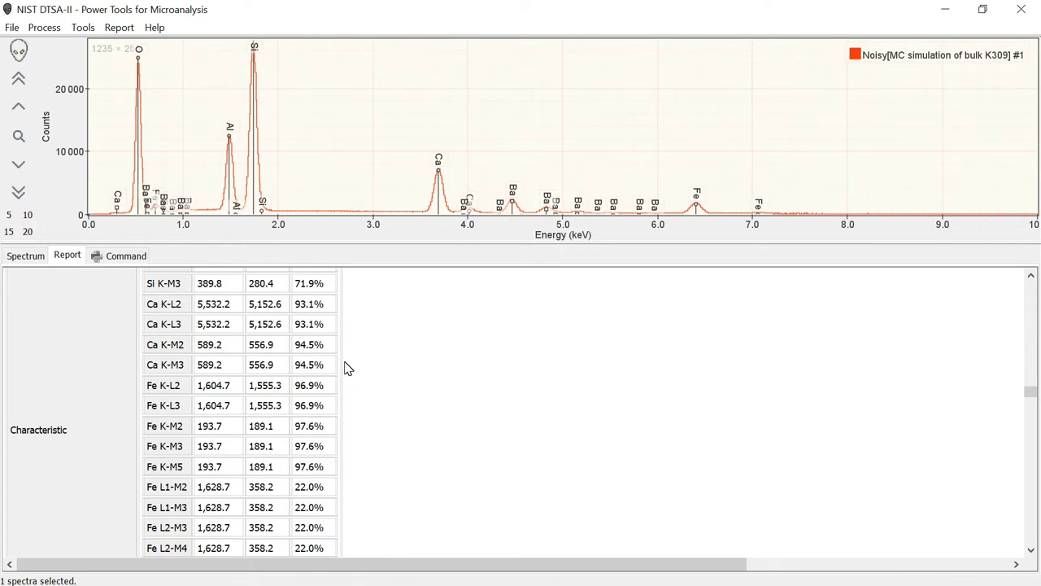
{"action": "scroll", "coordinate": [385, 382], "scroll_direction": "down", "scroll_amount": 1}
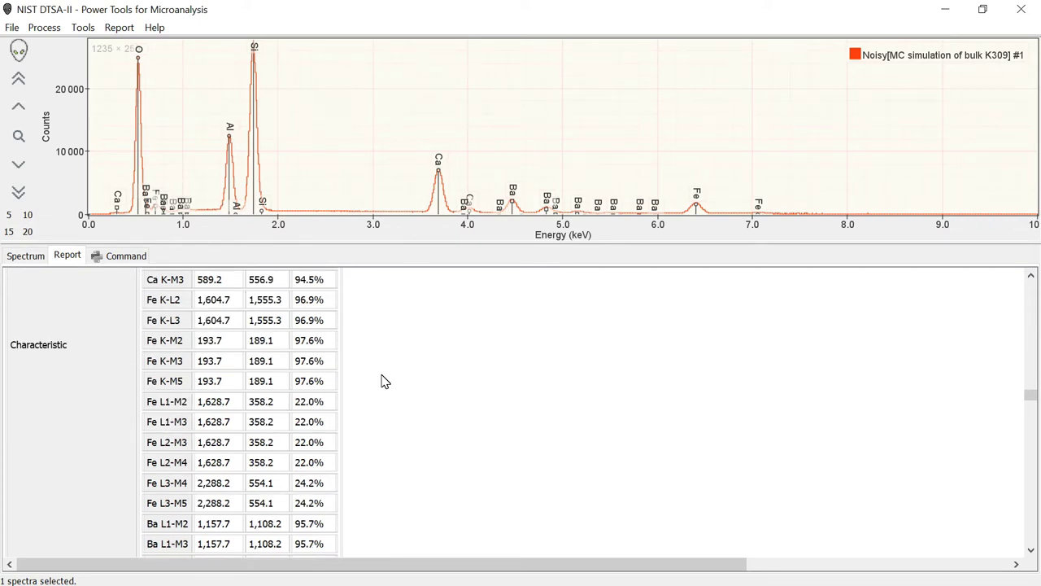
{"action": "scroll", "coordinate": [385, 381], "scroll_direction": "down", "scroll_amount": 4}
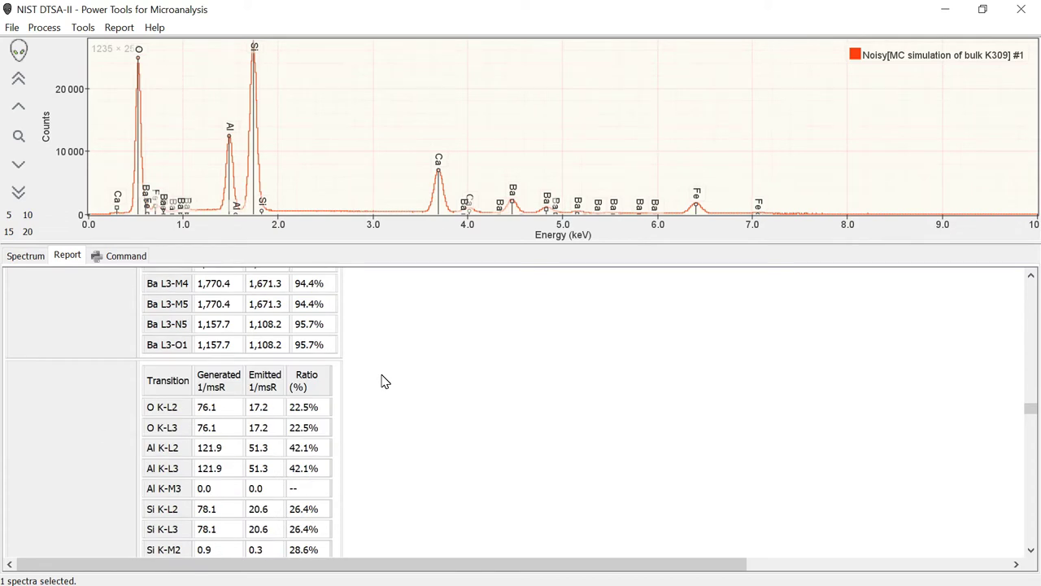
{"action": "scroll", "coordinate": [385, 381], "scroll_direction": "up", "scroll_amount": 5}
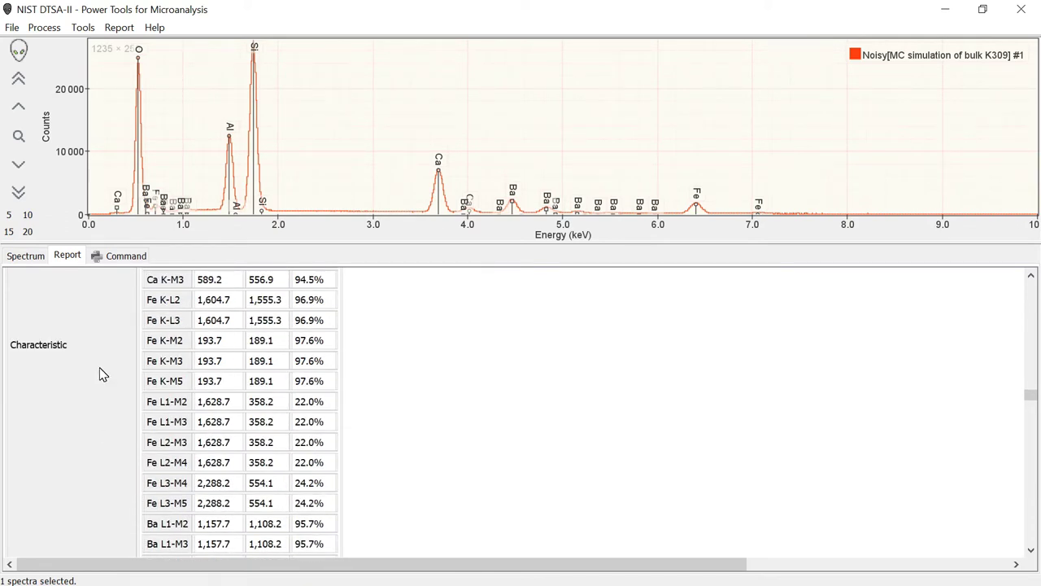
- Scroll past Characteristic Fluorescence to the Bremsstrahlung Fluorescence table (Fe K-L2 53.0%, Ca K-L2 50.7%)
{"action": "scroll", "coordinate": [349, 403], "scroll_direction": "down", "scroll_amount": 3}
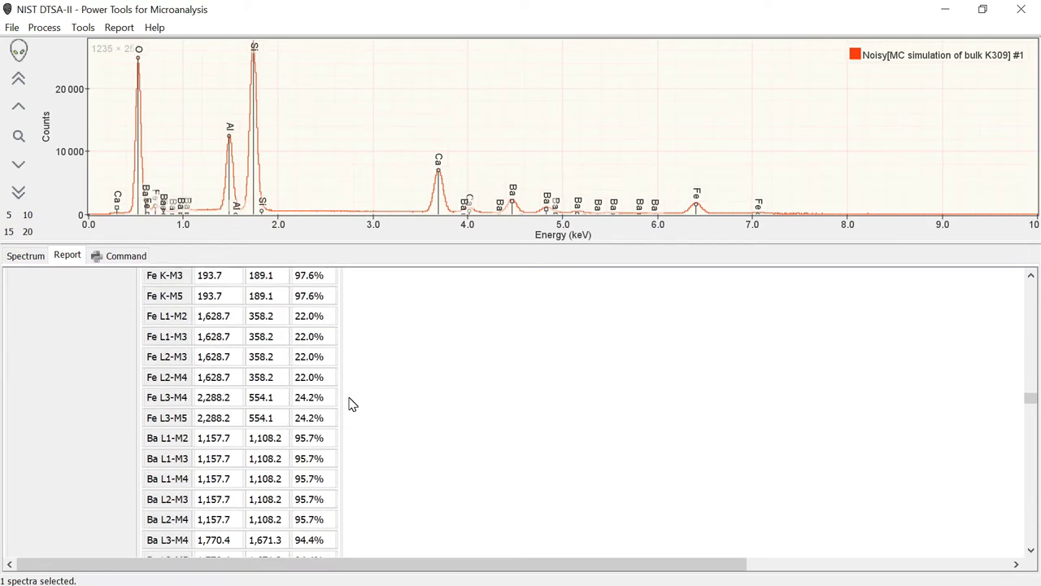
{"action": "scroll", "coordinate": [351, 402], "scroll_direction": "down", "scroll_amount": 3}
{"action": "scroll", "coordinate": [351, 404], "scroll_direction": "down", "scroll_amount": 1}
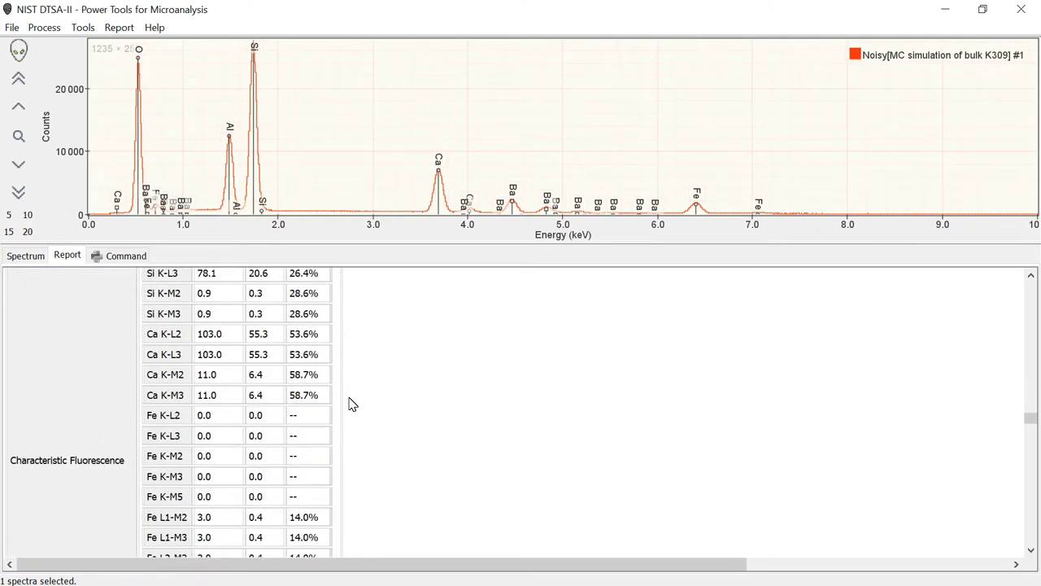
{"action": "scroll", "coordinate": [288, 395], "scroll_direction": "up", "scroll_amount": 4}
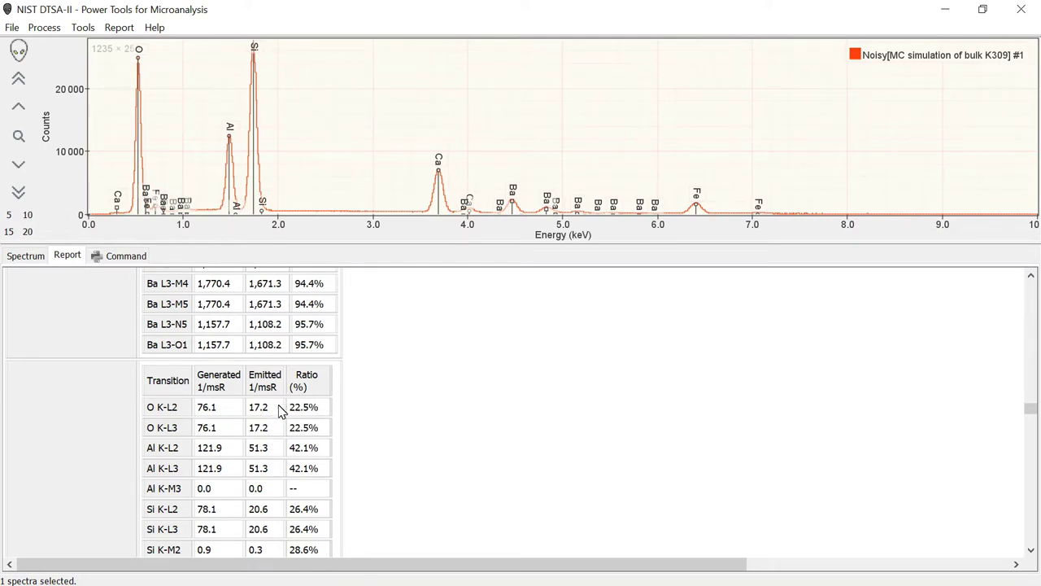
{"action": "scroll", "coordinate": [414, 420], "scroll_direction": "down", "scroll_amount": 3}
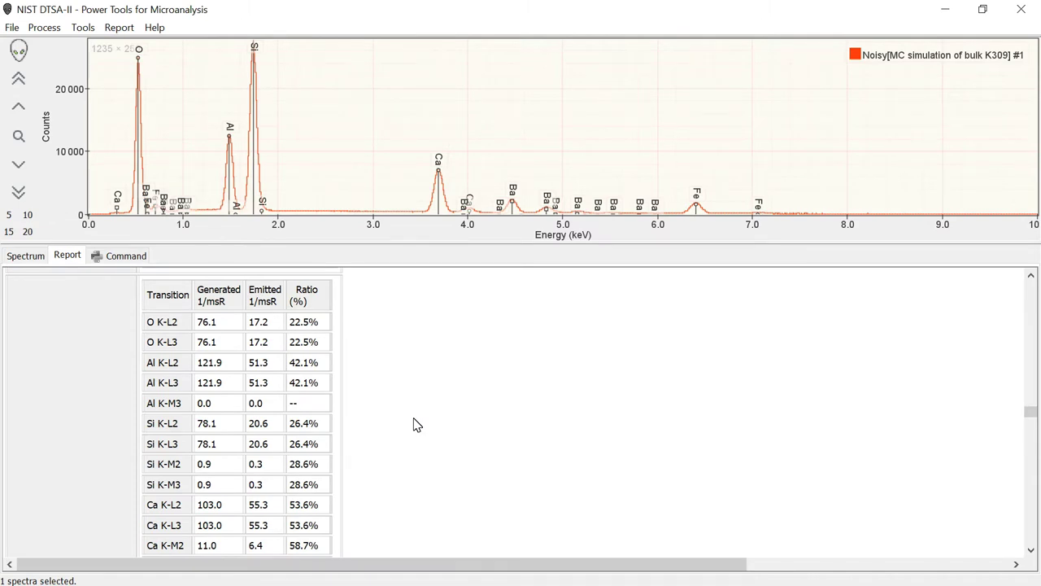
{"action": "scroll", "coordinate": [414, 424], "scroll_direction": "down", "scroll_amount": 3}
{"action": "scroll", "coordinate": [414, 424], "scroll_direction": "down", "scroll_amount": 3}
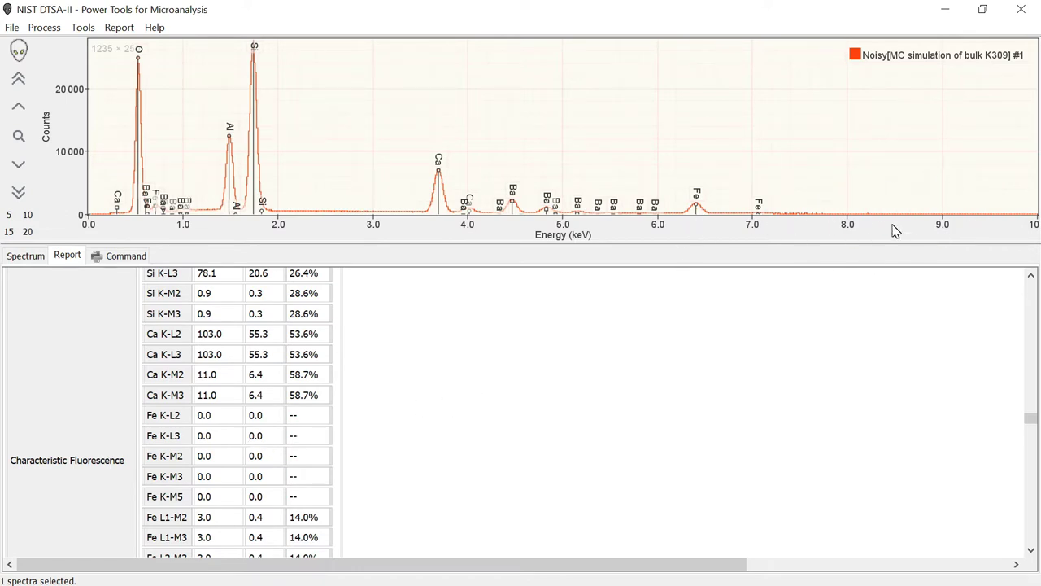
{"action": "scroll", "coordinate": [436, 433], "scroll_direction": "down", "scroll_amount": 4}
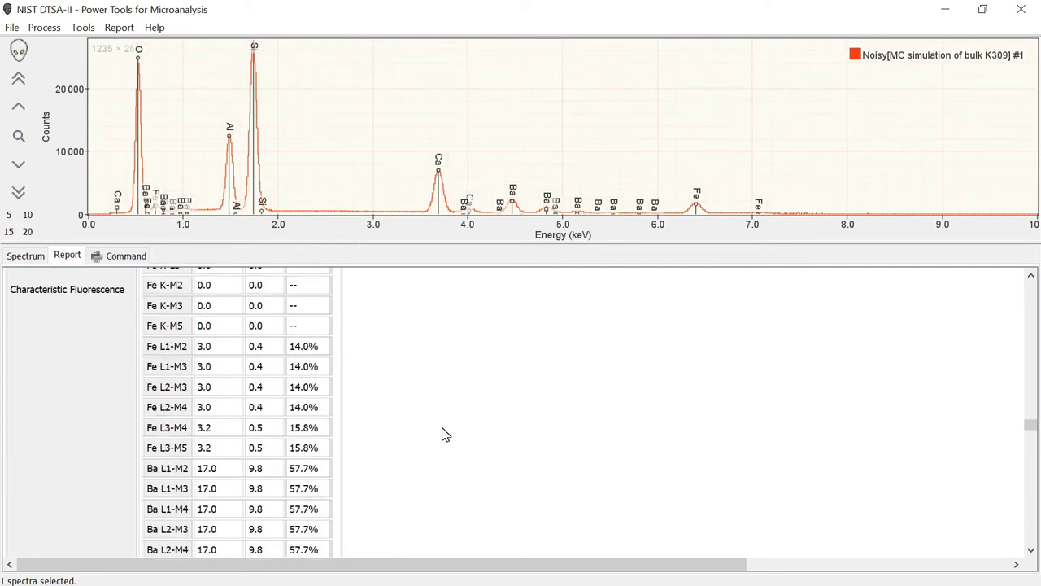
{"action": "scroll", "coordinate": [446, 434], "scroll_direction": "down", "scroll_amount": 3}
- Zoom the spectrum's vertical axis out to about 1,750 counts to show the taller peaks
{"action": "scroll", "coordinate": [446, 434], "scroll_direction": "down", "scroll_amount": 5}
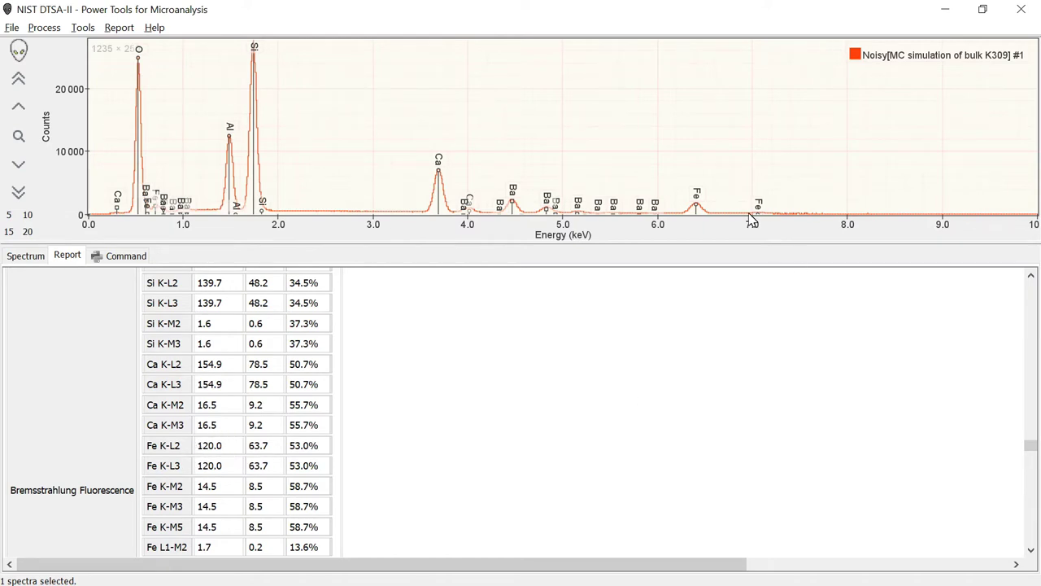
{"action": "key", "text": "alt"}
{"action": "scroll", "coordinate": [981, 158], "scroll_direction": "up", "scroll_amount": 5}
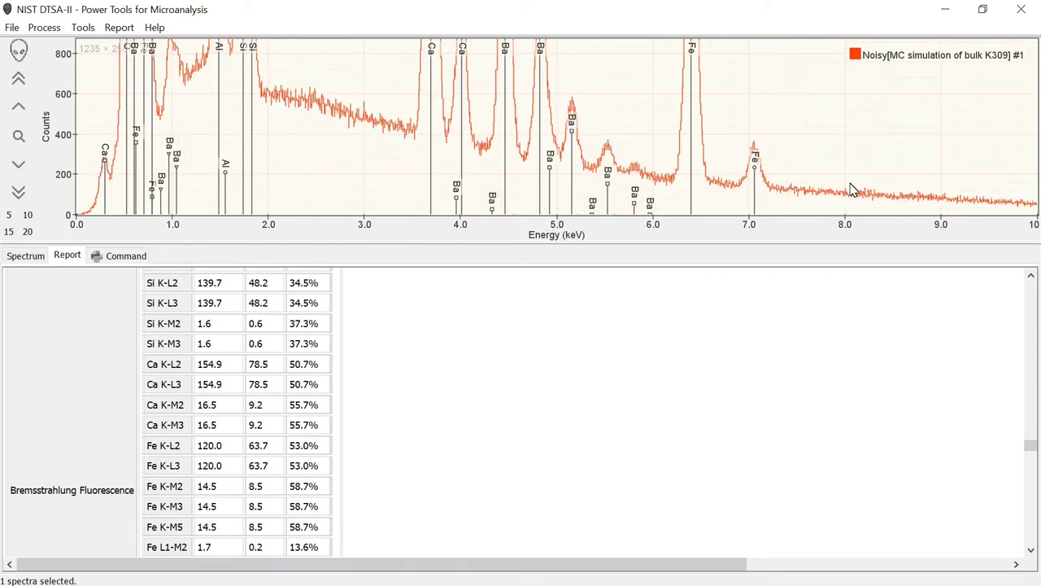
{"action": "scroll", "coordinate": [821, 174], "scroll_direction": "down", "scroll_amount": 2}
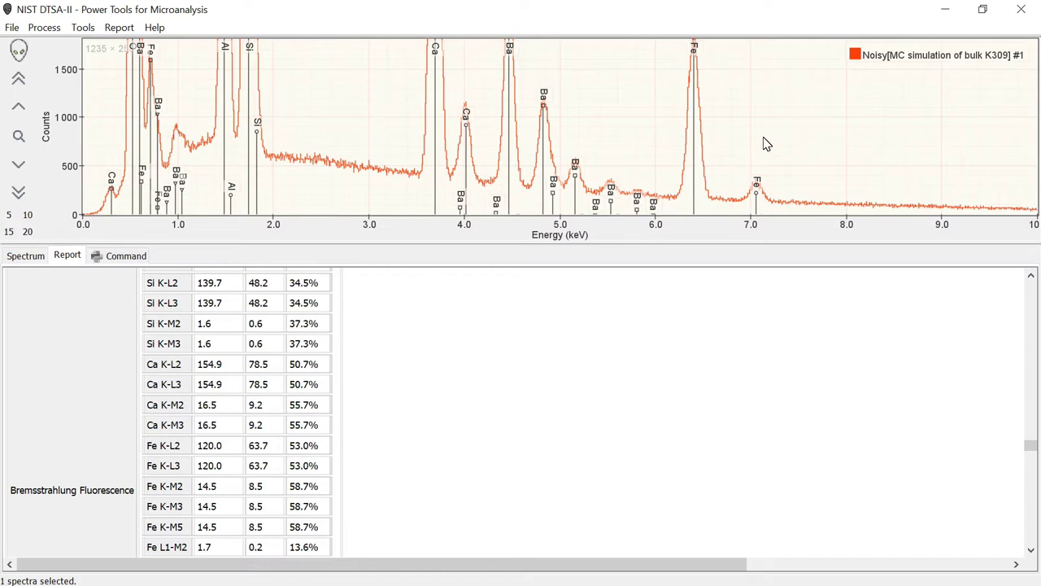
{"action": "scroll", "coordinate": [309, 395], "scroll_direction": "down", "scroll_amount": 3}
- Scroll past the Ba fluorescence comparison rows to the Emission Images heading with 3.53 µm maps
{"action": "scroll", "coordinate": [304, 395], "scroll_direction": "down", "scroll_amount": 6}
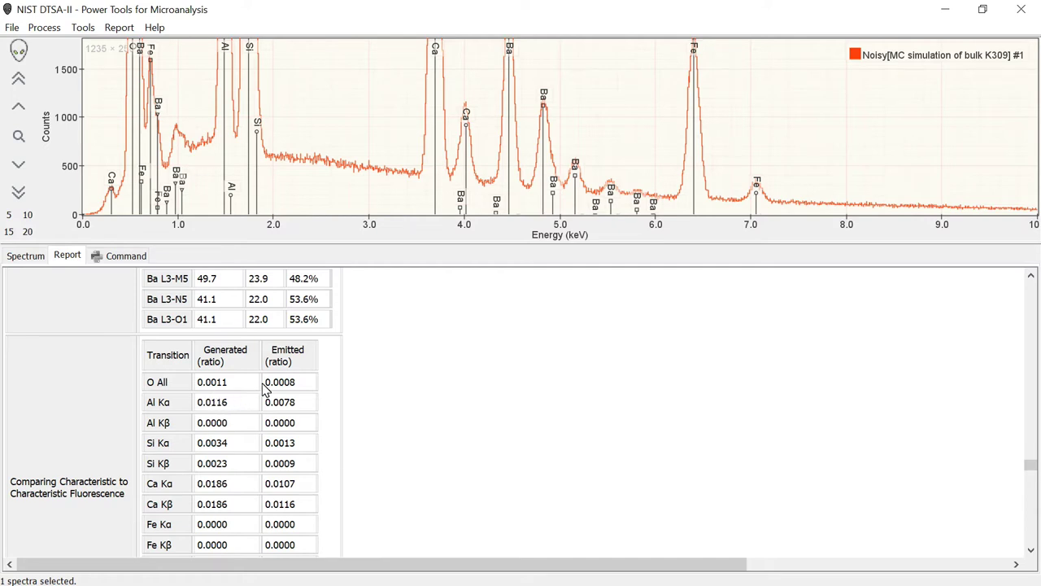
{"action": "scroll", "coordinate": [429, 453], "scroll_direction": "down", "scroll_amount": 3}
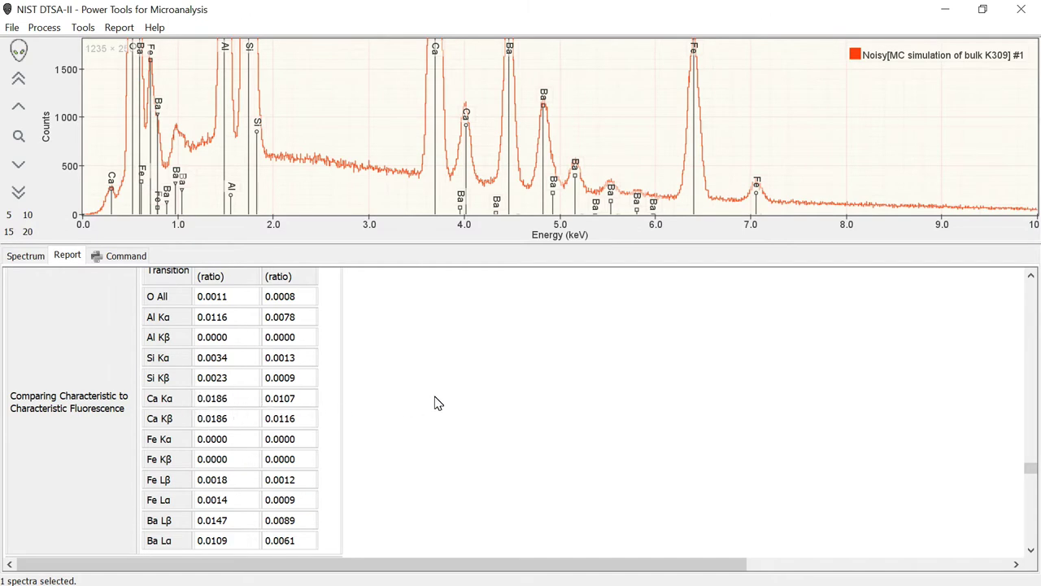
{"action": "scroll", "coordinate": [483, 394], "scroll_direction": "down", "scroll_amount": 3}
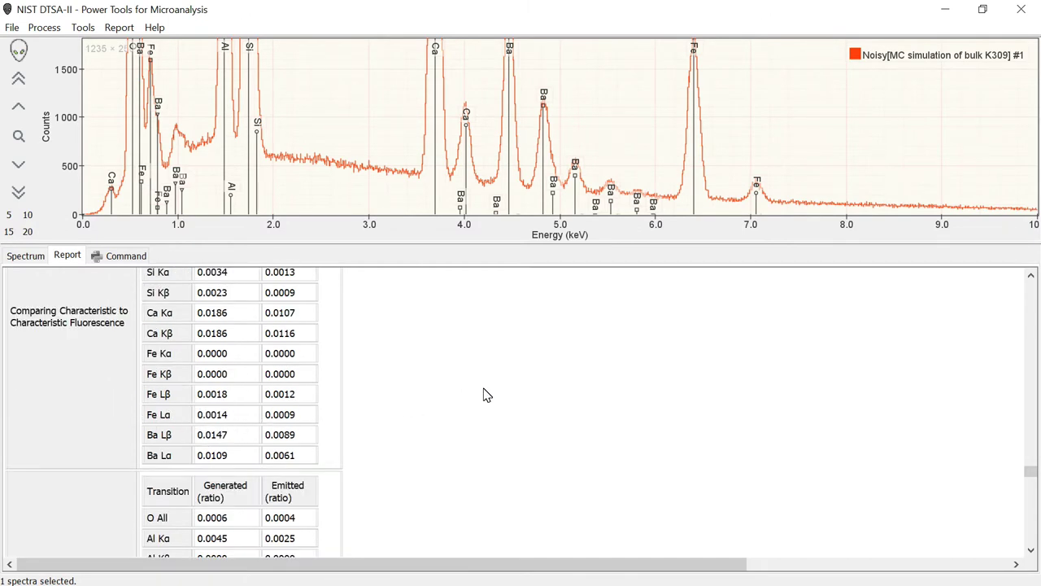
{"action": "scroll", "coordinate": [483, 395], "scroll_direction": "down", "scroll_amount": 9}
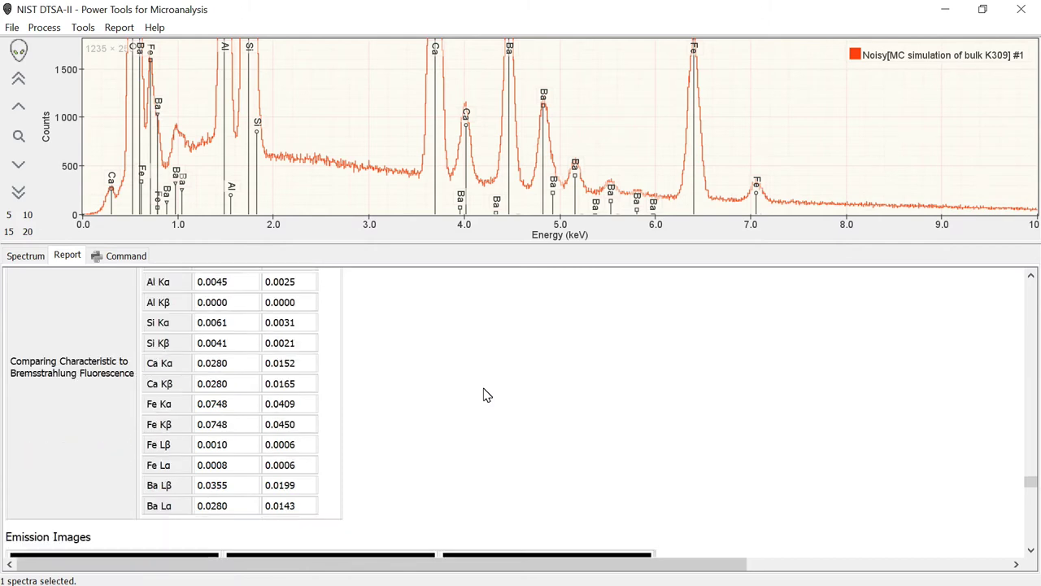
{"action": "scroll", "coordinate": [483, 395], "scroll_direction": "up", "scroll_amount": 3}
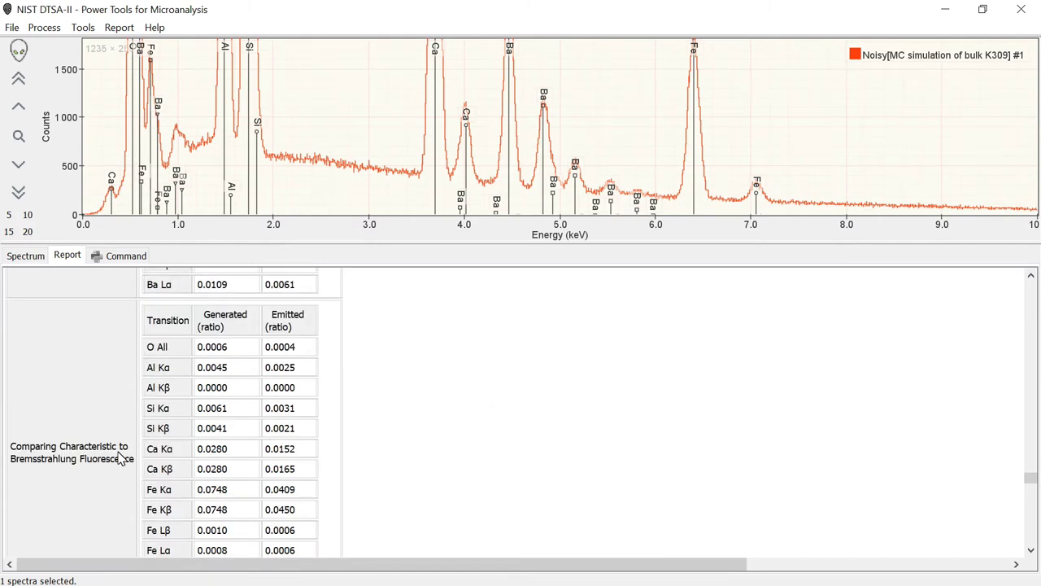
{"action": "scroll", "coordinate": [429, 441], "scroll_direction": "down", "scroll_amount": 6}
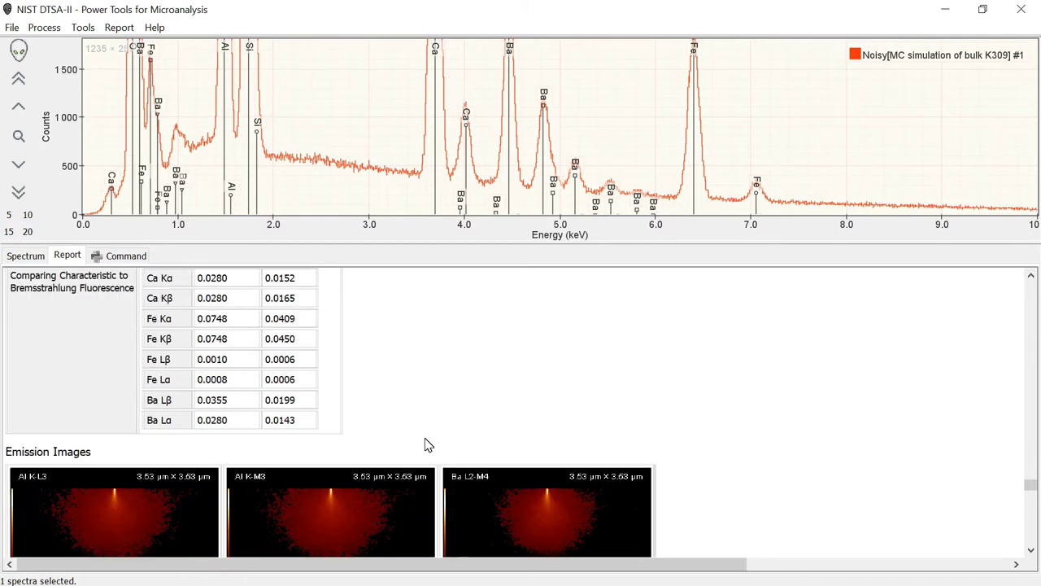
- Drag the report scrollbar to fully show Al K-L3 0.190, Al K-M3 1.16E-3 and Ba L2-M4 0.028 images
{"action": "scroll", "coordinate": [429, 445], "scroll_direction": "down", "scroll_amount": 3}
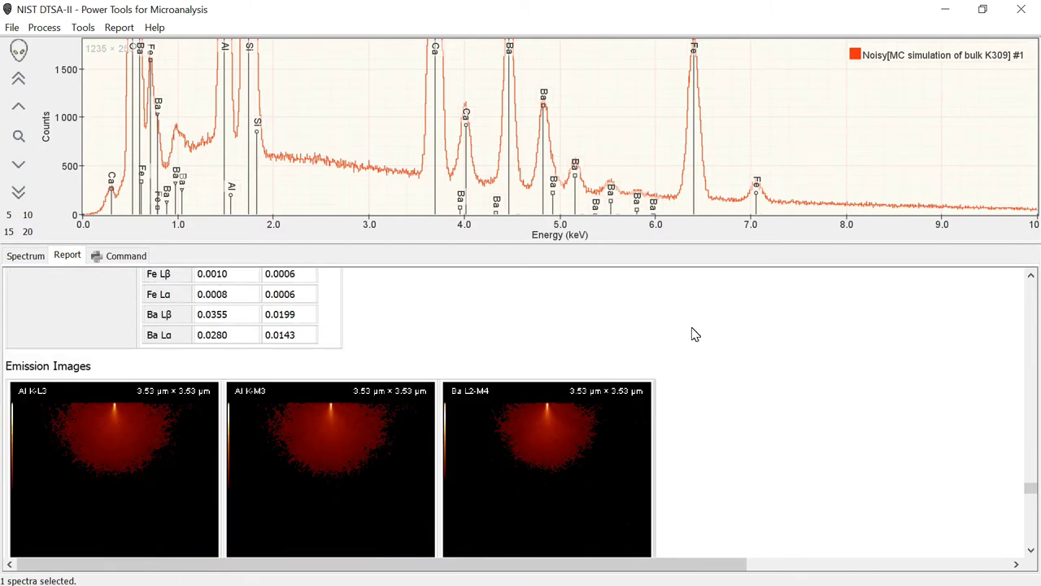
{"action": "left_click", "coordinate": [1029, 486]}
{"action": "left_click_drag", "start_coordinate": [1029, 486], "coordinate": [1031, 492]}
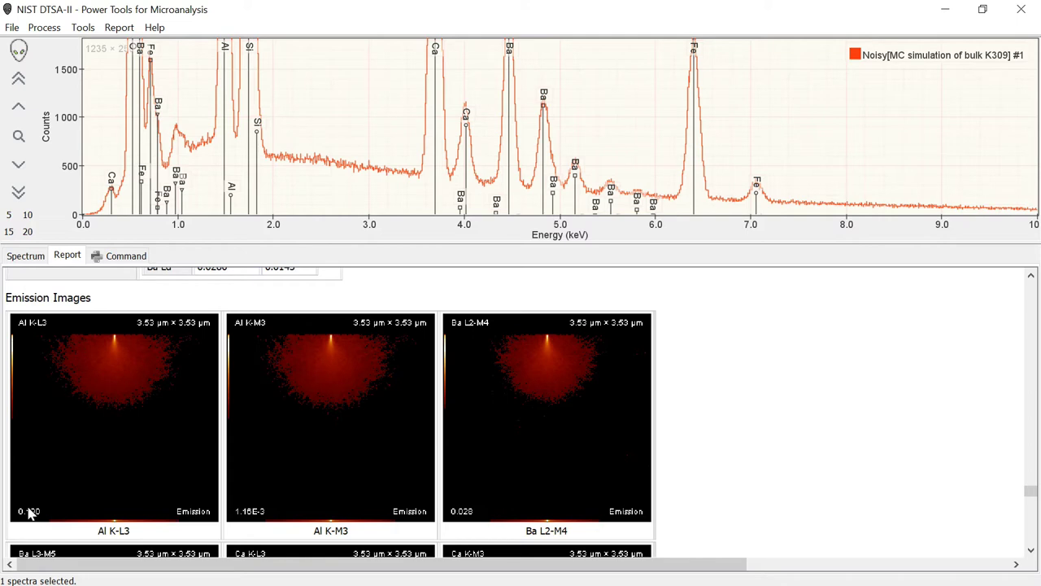
- Zoom the plot out to 30,000 counts and scroll the report down to the Trajectories image
{"action": "scroll", "coordinate": [302, 210], "scroll_direction": "down", "scroll_amount": 5}
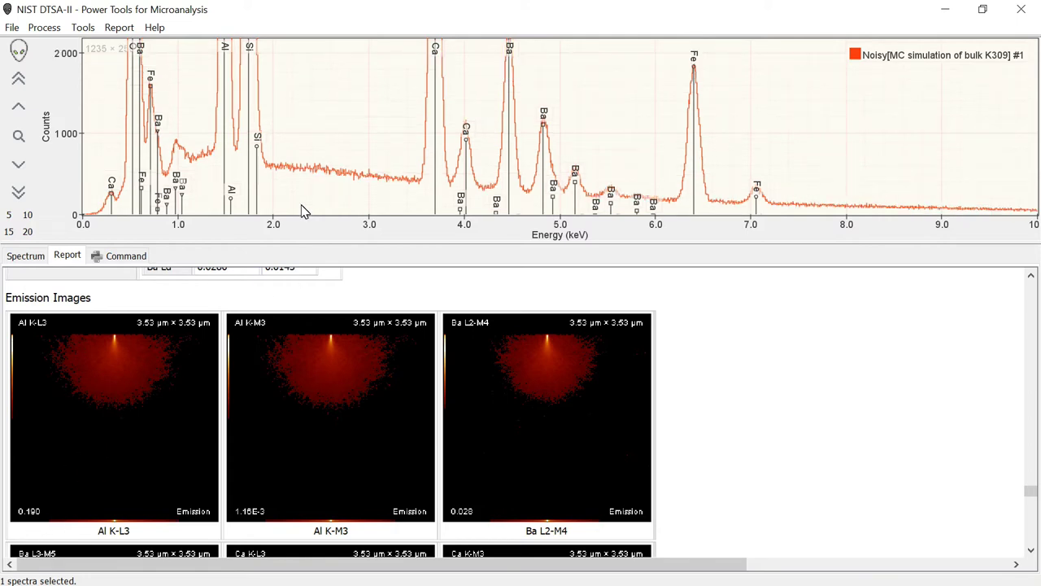
{"action": "scroll", "coordinate": [303, 193], "scroll_direction": "down", "scroll_amount": 2}
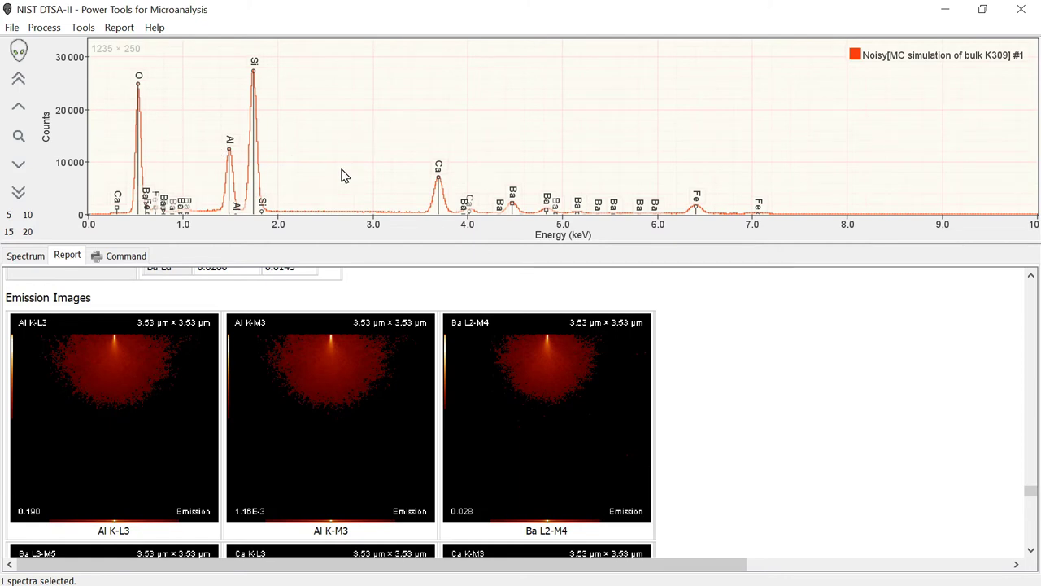
{"action": "scroll", "coordinate": [263, 343], "scroll_direction": "down", "scroll_amount": 2}
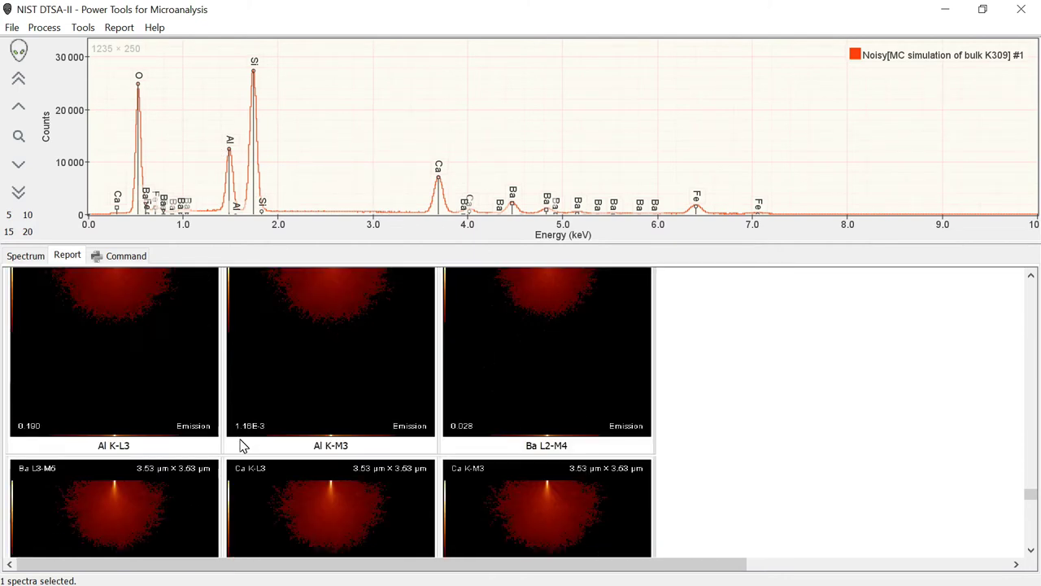
{"action": "scroll", "coordinate": [307, 432], "scroll_direction": "down", "scroll_amount": 10}
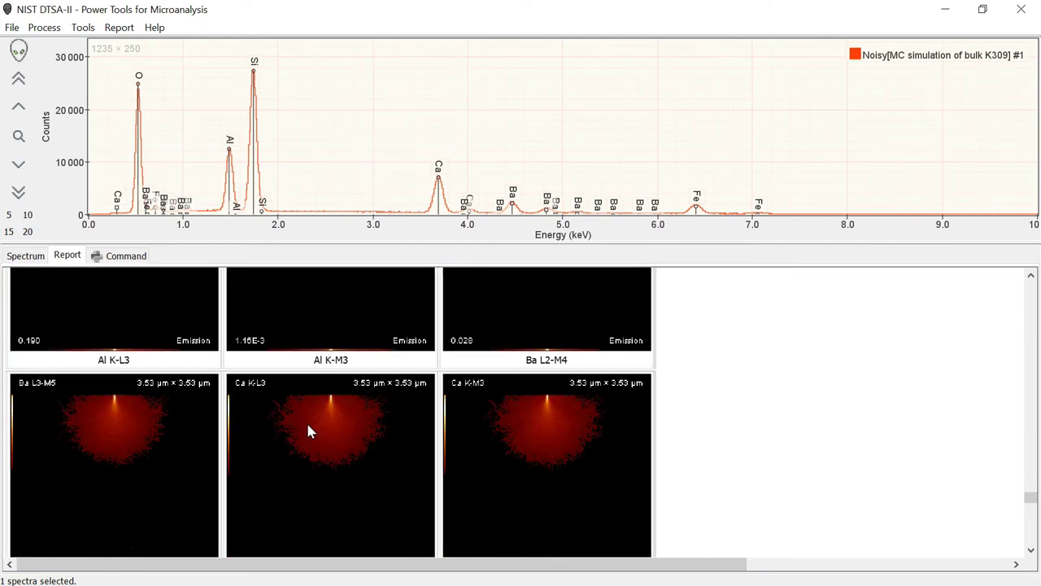
{"action": "scroll", "coordinate": [308, 431], "scroll_direction": "down", "scroll_amount": 8}
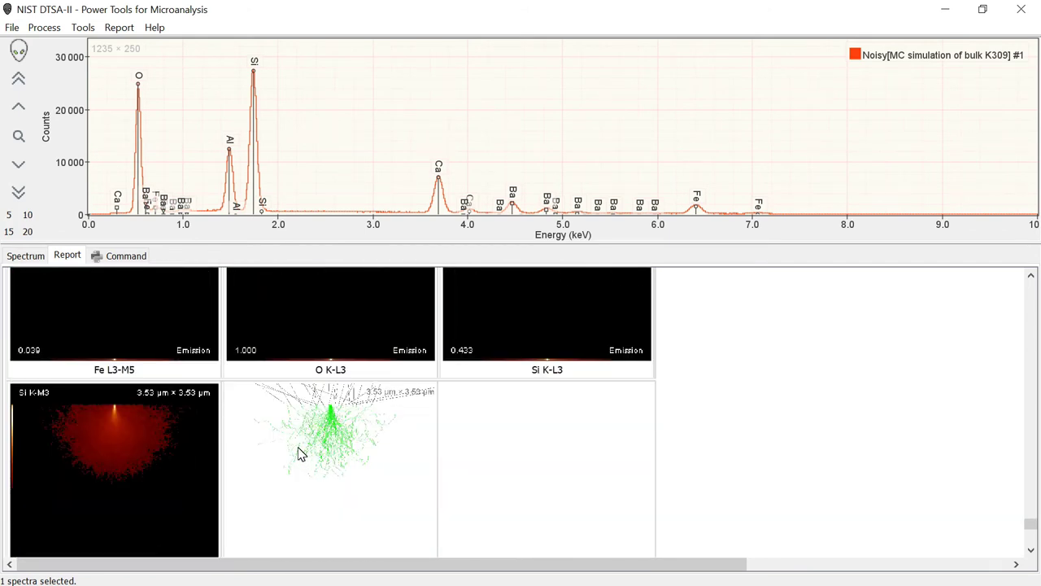
{"action": "scroll", "coordinate": [299, 452], "scroll_direction": "down", "scroll_amount": 2}
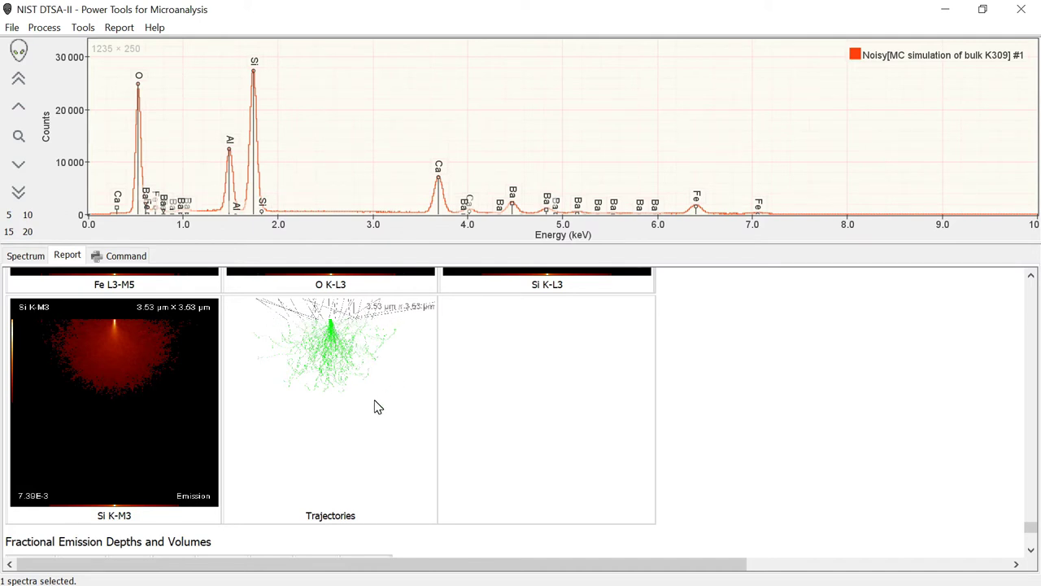
{"action": "scroll", "coordinate": [379, 406], "scroll_direction": "up", "scroll_amount": 2}
- Review the emission depths table: Ca K 0.397 µm, Fe K 0.313 µm, Ba L3 0.392 µm at 50%
{"action": "scroll", "coordinate": [370, 411], "scroll_direction": "down", "scroll_amount": 4}
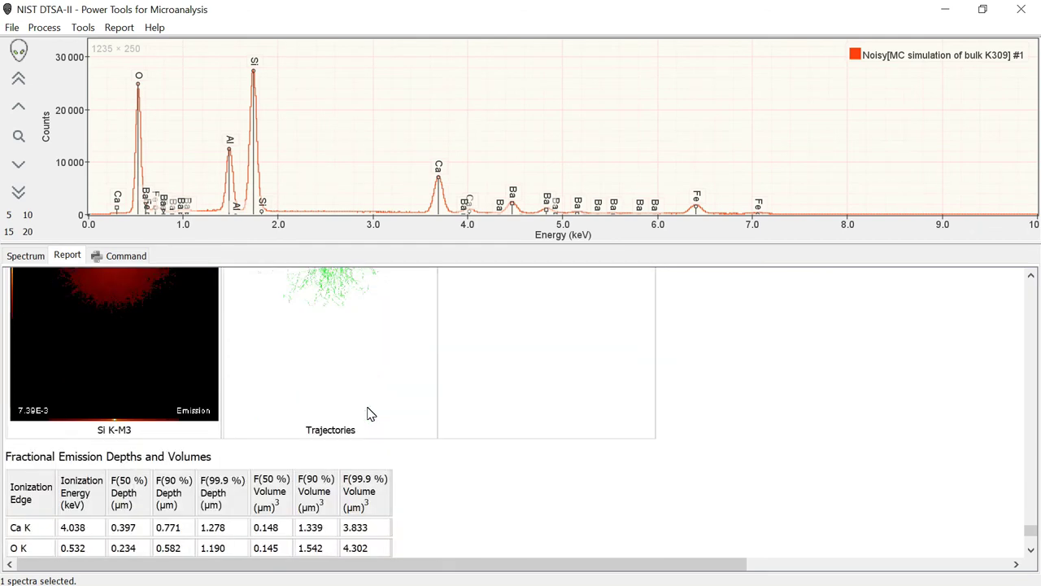
{"action": "scroll", "coordinate": [366, 414], "scroll_direction": "down", "scroll_amount": 2}
{"action": "scroll", "coordinate": [367, 414], "scroll_direction": "down", "scroll_amount": 2}
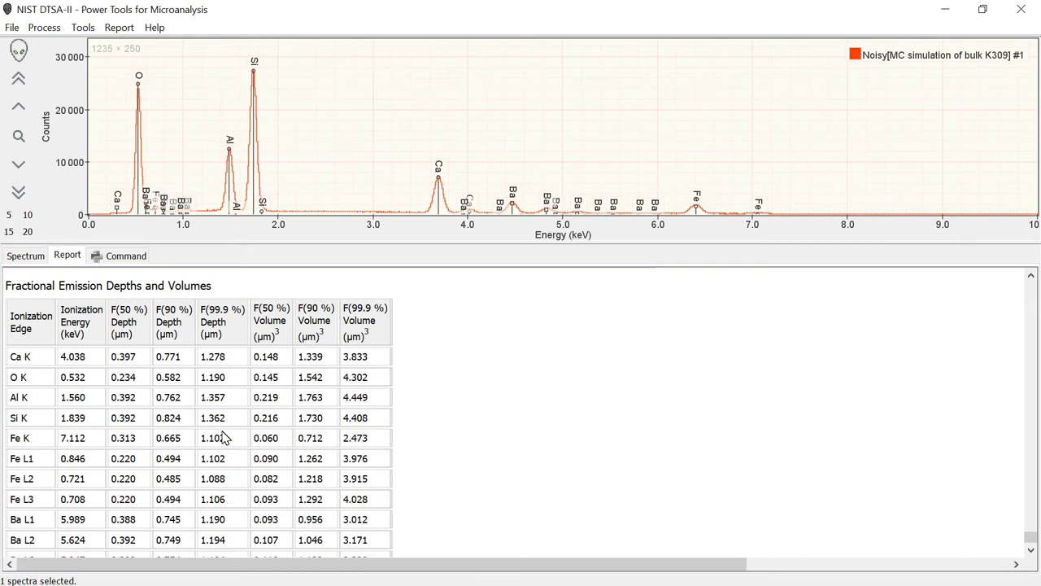
{"action": "scroll", "coordinate": [224, 437], "scroll_direction": "down", "scroll_amount": 1}
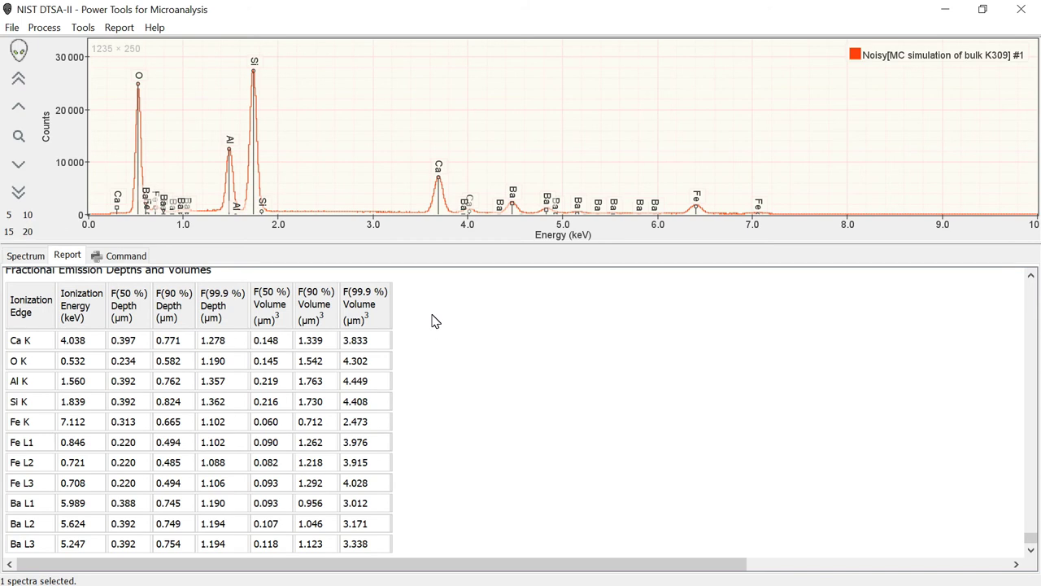
- Add the measured K309 spectrum to the plot alongside Noisy[MC simulation of bulk K309] #1
{"action": "left_click", "coordinate": [26, 255]}
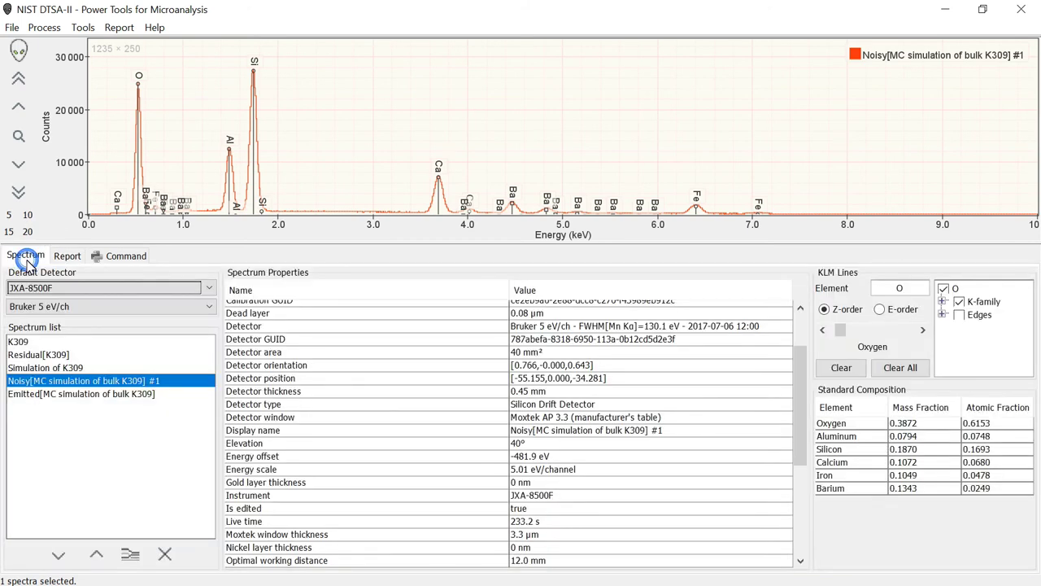
{"action": "left_click", "coordinate": [17, 341], "text": "ctrl"}
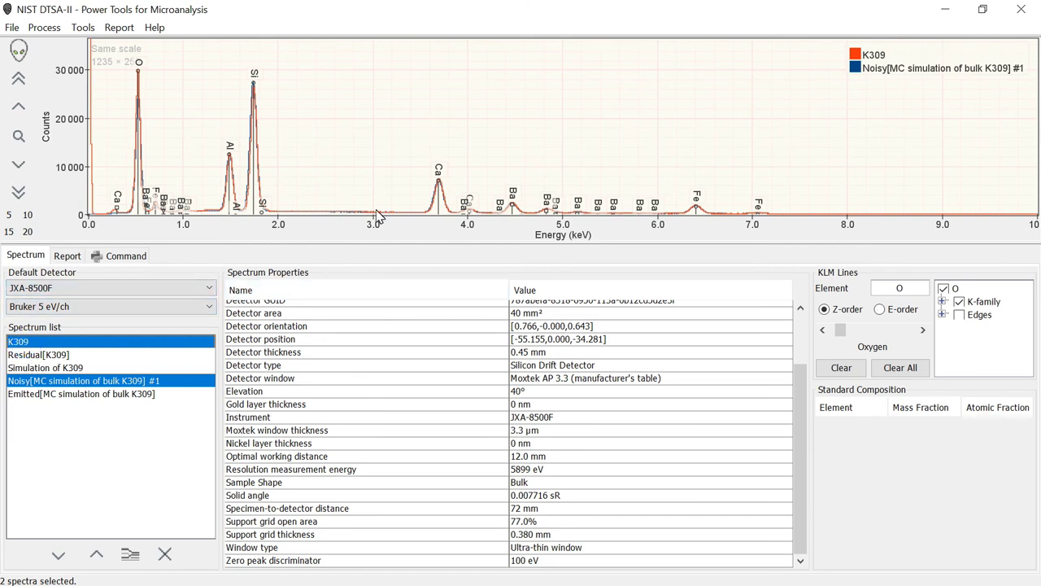